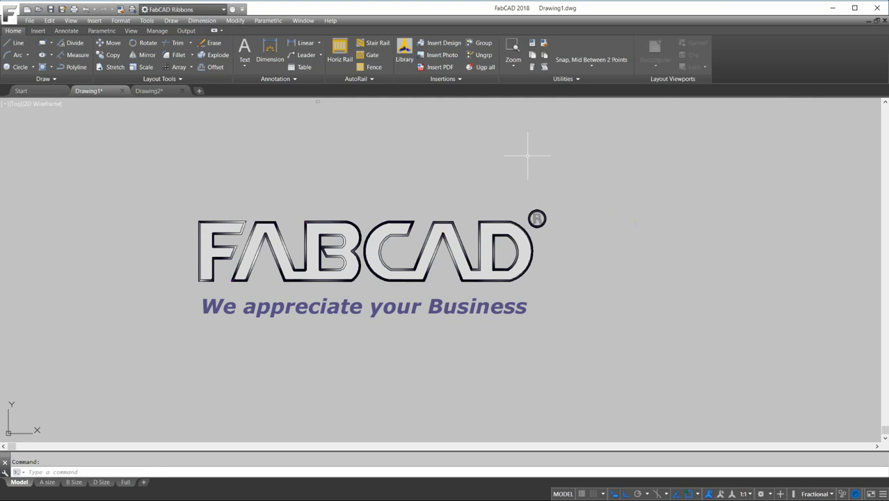
Zoom out and pan to show the whole picket railing with its posts and dimensions.
{"action": "scroll", "coordinate": [517, 172], "scroll_direction": "down", "scroll_amount": 5}
{"action": "scroll", "coordinate": [495, 151], "scroll_direction": "up", "scroll_amount": 3}
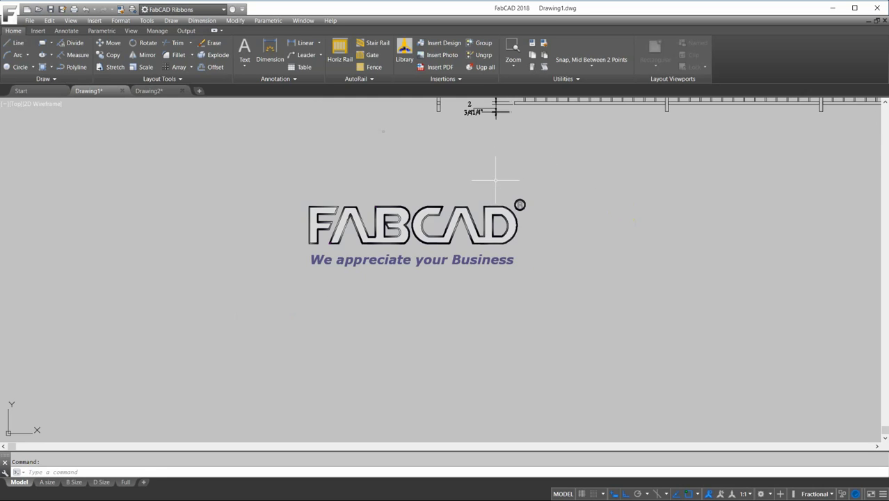
{"action": "scroll", "coordinate": [492, 169], "scroll_direction": "down", "scroll_amount": 3}
{"action": "mouse_move", "coordinate": [514, 178]}
{"action": "middle_mouse_down"}
{"action": "mouse_move", "coordinate": [272, 202]}
{"action": "mouse_move", "coordinate": [261, 212]}
{"action": "middle_mouse_up"}
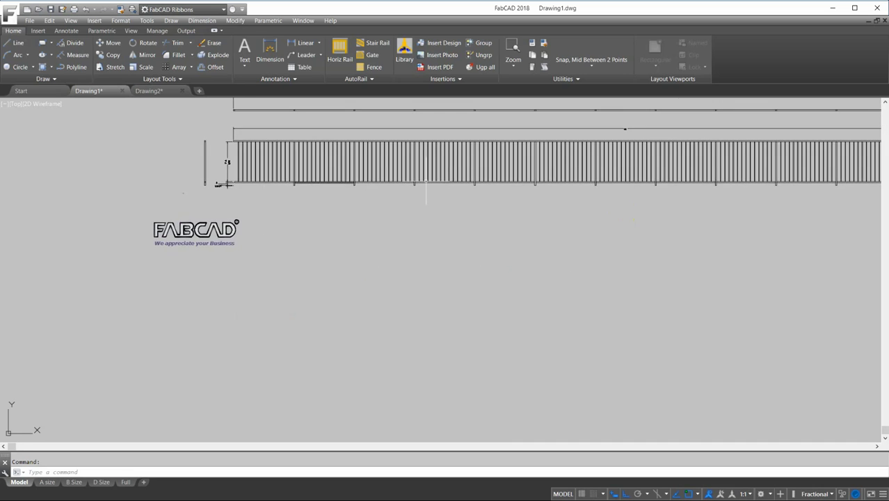
{"action": "scroll", "coordinate": [435, 182], "scroll_direction": "down", "scroll_amount": 2}
{"action": "scroll", "coordinate": [418, 188], "scroll_direction": "up", "scroll_amount": 6}
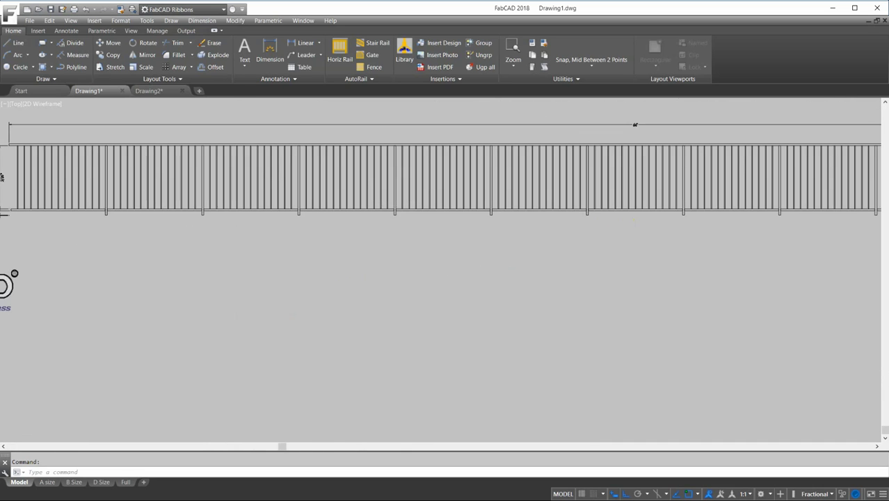
{"action": "scroll", "coordinate": [596, 192], "scroll_direction": "down", "scroll_amount": 3}
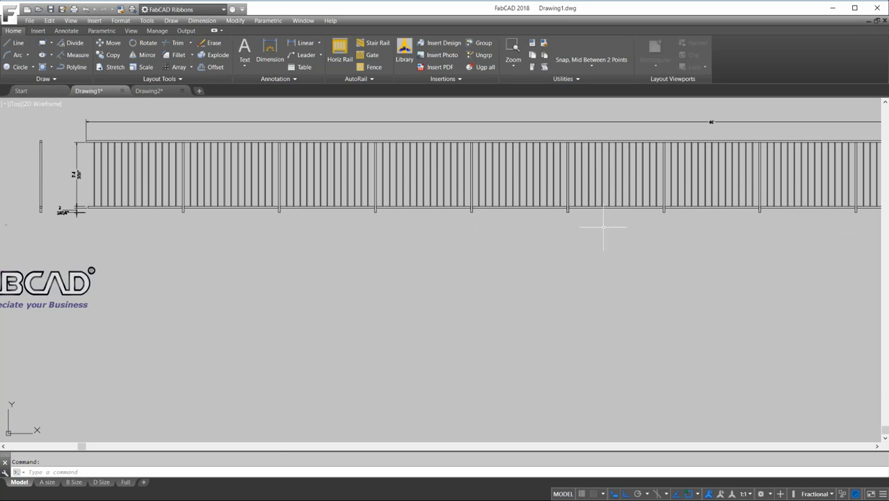
{"action": "scroll", "coordinate": [604, 227], "scroll_direction": "down", "scroll_amount": 4}
{"action": "middle_click_drag", "start_coordinate": [628, 224], "coordinate": [518, 228]}
{"action": "scroll", "coordinate": [516, 231], "scroll_direction": "up", "scroll_amount": 5}
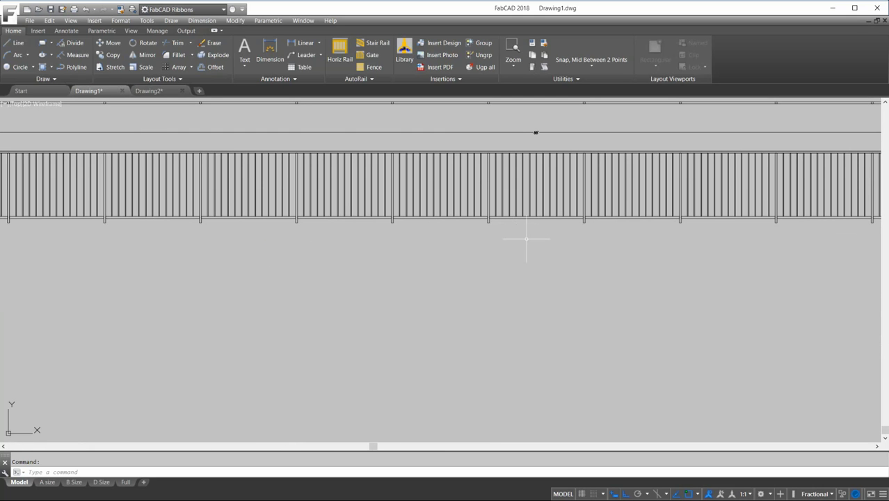
{"action": "scroll", "coordinate": [522, 221], "scroll_direction": "down", "scroll_amount": 2}
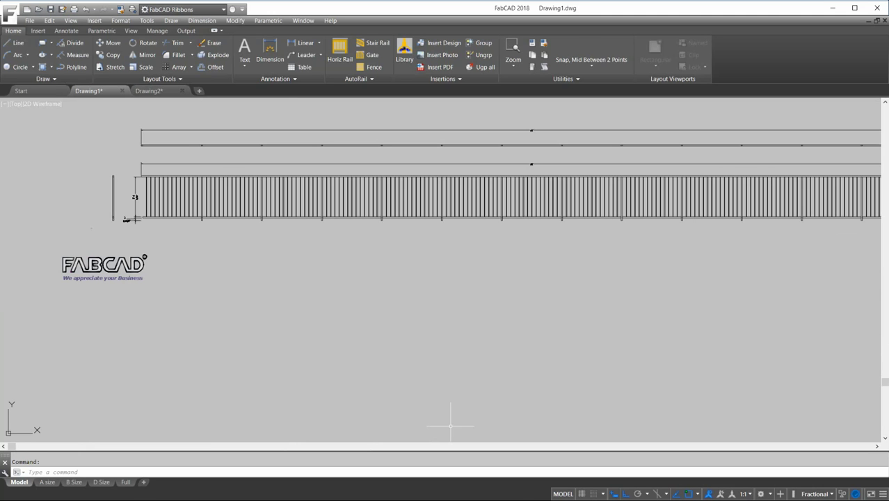
Switch to FabCAD 2017's demo8.dwg and zoom in on the railing.
{"action": "key", "text": "alt+Tab"}
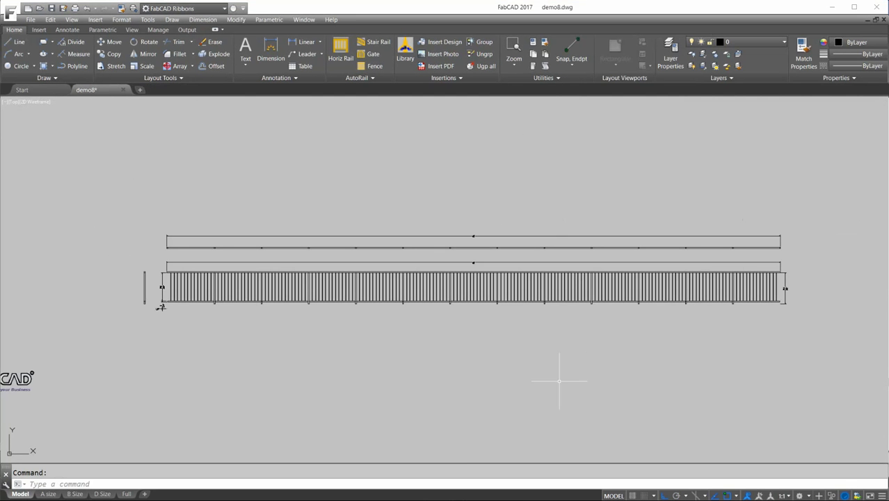
{"action": "scroll", "coordinate": [550, 324], "scroll_direction": "up", "scroll_amount": 3}
{"action": "scroll", "coordinate": [549, 324], "scroll_direction": "down", "scroll_amount": 4}
{"action": "scroll", "coordinate": [550, 326], "scroll_direction": "up", "scroll_amount": 2}
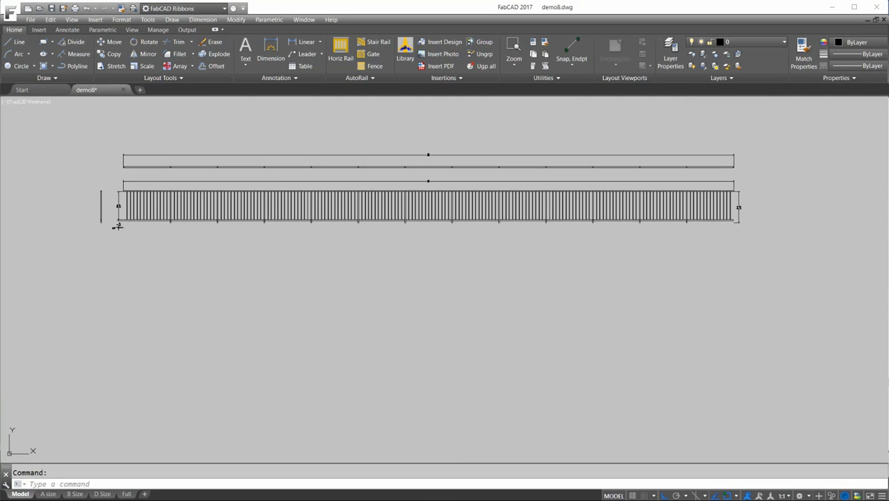
{"action": "scroll", "coordinate": [601, 249], "scroll_direction": "down", "scroll_amount": 1}
{"action": "scroll", "coordinate": [622, 234], "scroll_direction": "up", "scroll_amount": 1}
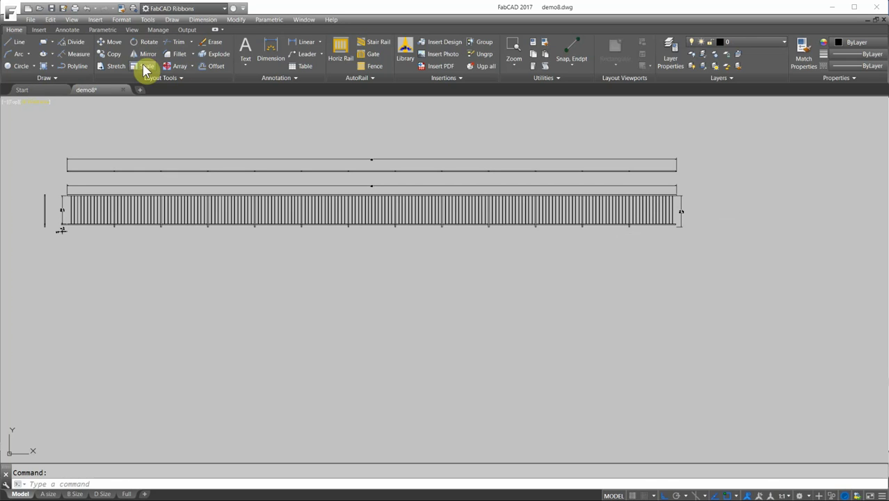
Stretch the crossing-selected railing bottom 6 inches straight down.
{"action": "left_click", "coordinate": [113, 65]}
{"action": "left_click", "coordinate": [692, 234]}
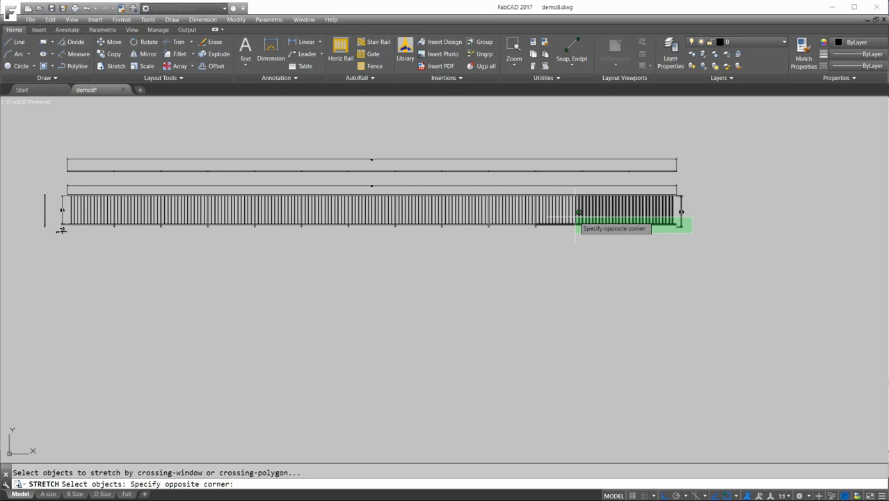
{"action": "scroll", "coordinate": [577, 212], "scroll_direction": "up", "scroll_amount": 2}
{"action": "middle_click_drag", "start_coordinate": [578, 212], "coordinate": [748, 220]}
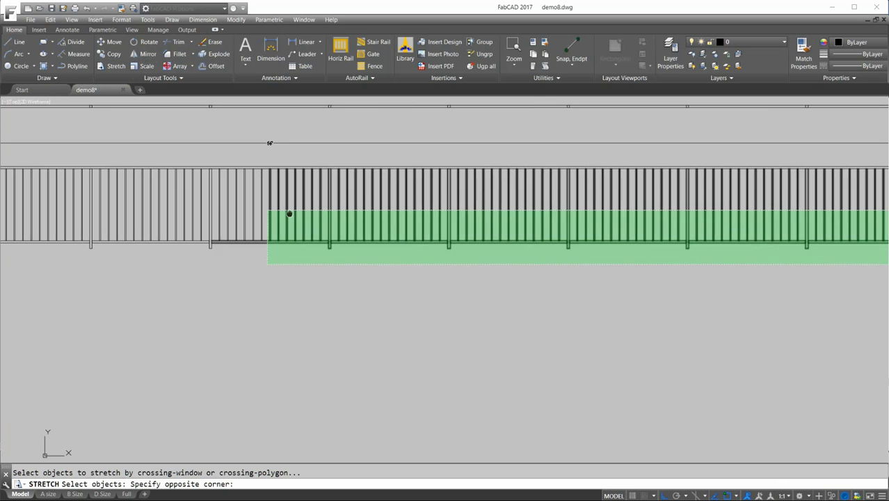
{"action": "mouse_move", "coordinate": [240, 207]}
{"action": "middle_mouse_down"}
{"action": "mouse_move", "coordinate": [206, 228]}
{"action": "mouse_move", "coordinate": [724, 213]}
{"action": "middle_mouse_up"}
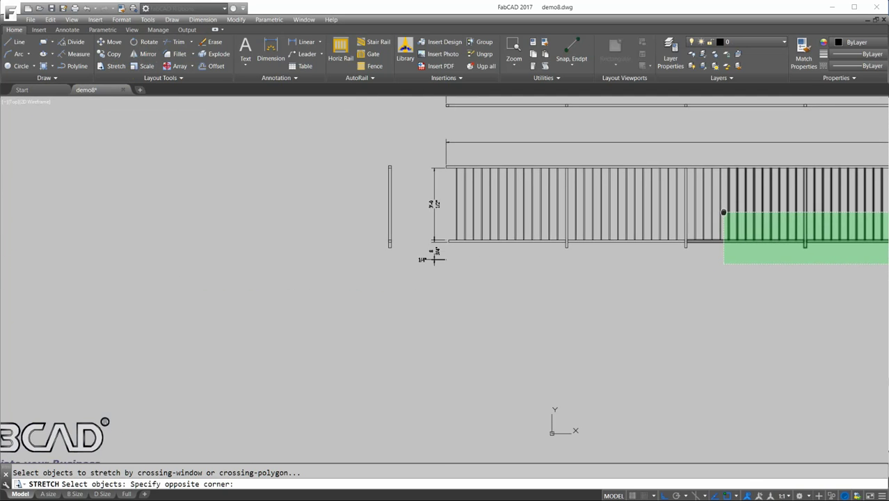
{"action": "left_click", "coordinate": [338, 221]}
{"action": "key", "text": "Return"}
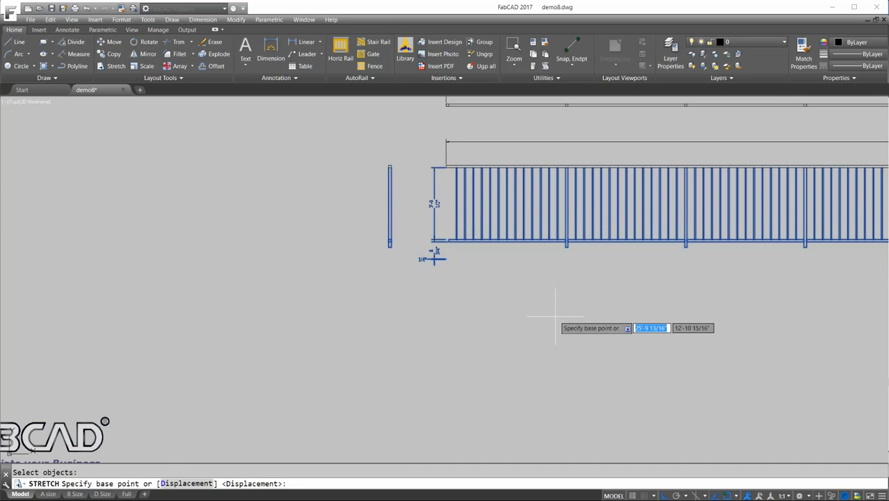
{"action": "left_click", "coordinate": [530, 272]}
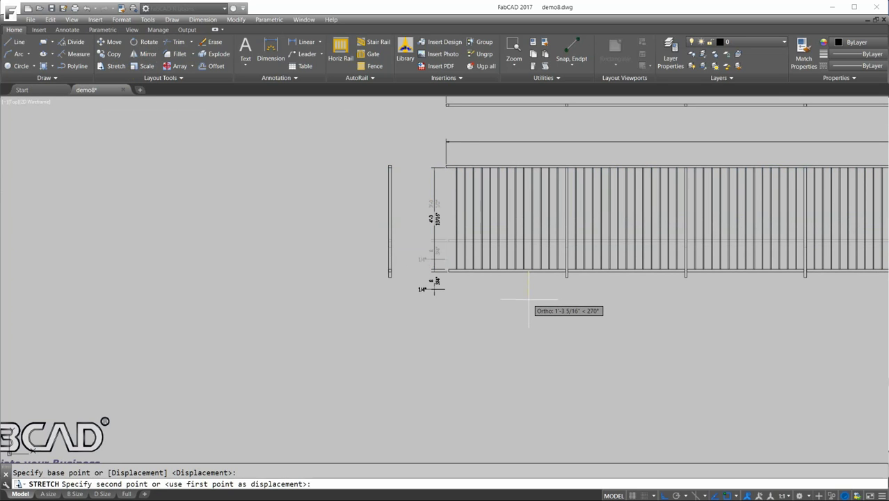
{"action": "type", "text": "6"}
{"action": "key", "text": "Return"}
Pan and zoom along the railing to inspect the step left in the bottom rail.
{"action": "scroll", "coordinate": [665, 274], "scroll_direction": "down", "scroll_amount": 3}
{"action": "middle_click_drag", "start_coordinate": [665, 274], "coordinate": [489, 284]}
{"action": "scroll", "coordinate": [694, 282], "scroll_direction": "down", "scroll_amount": 2}
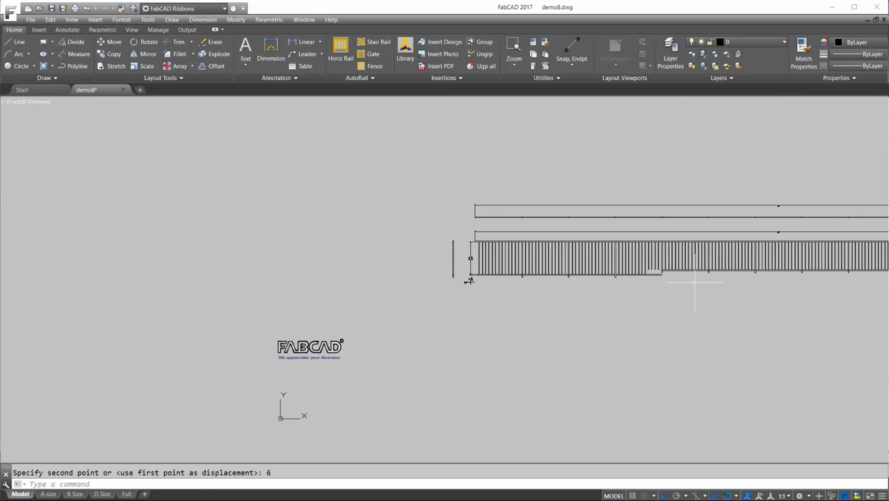
{"action": "middle_click_drag", "start_coordinate": [675, 283], "coordinate": [518, 279]}
{"action": "scroll", "coordinate": [518, 279], "scroll_direction": "up", "scroll_amount": 2}
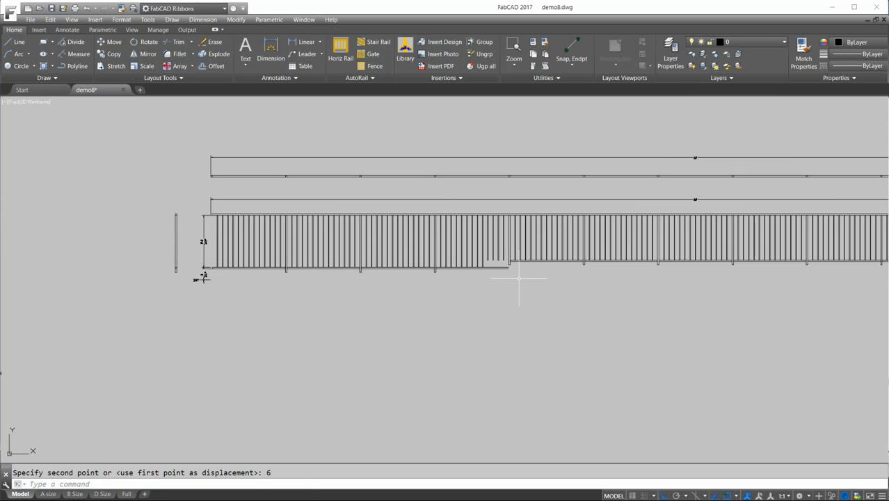
{"action": "scroll", "coordinate": [522, 278], "scroll_direction": "up", "scroll_amount": 2}
{"action": "scroll", "coordinate": [675, 277], "scroll_direction": "down", "scroll_amount": 4}
{"action": "scroll", "coordinate": [671, 271], "scroll_direction": "up", "scroll_amount": 2}
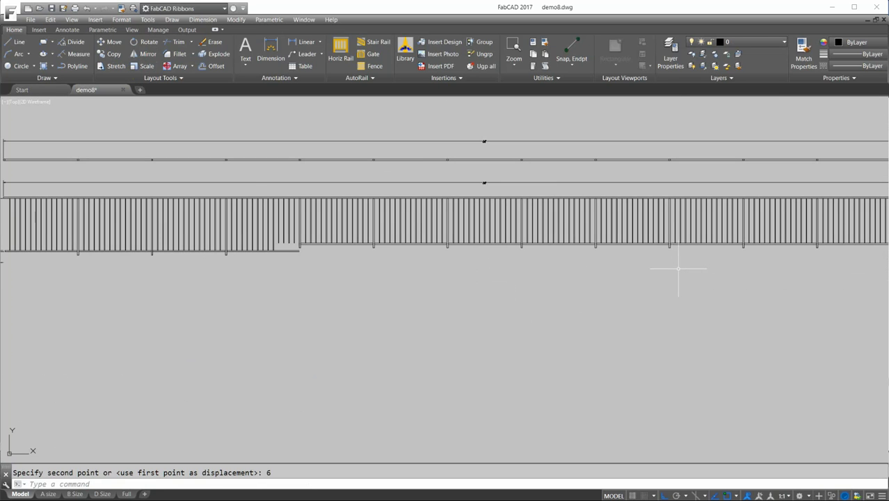
{"action": "scroll", "coordinate": [678, 268], "scroll_direction": "down", "scroll_amount": 2}
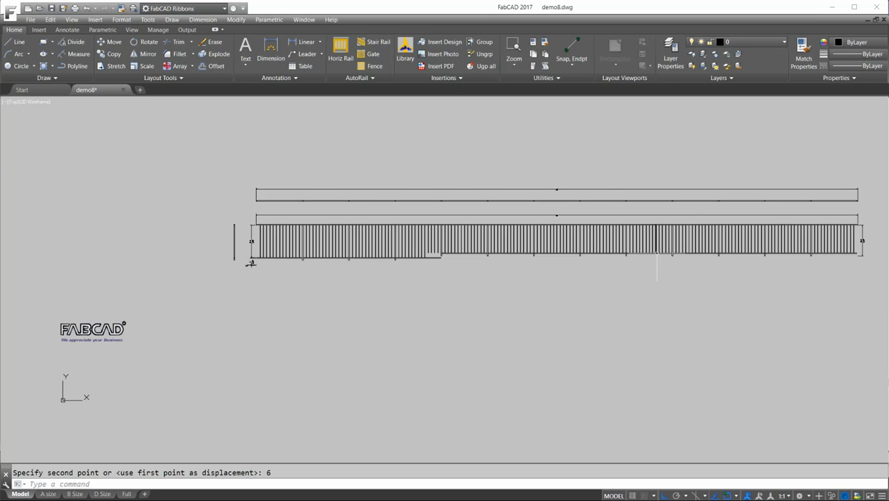
{"action": "scroll", "coordinate": [712, 246], "scroll_direction": "up", "scroll_amount": 2}
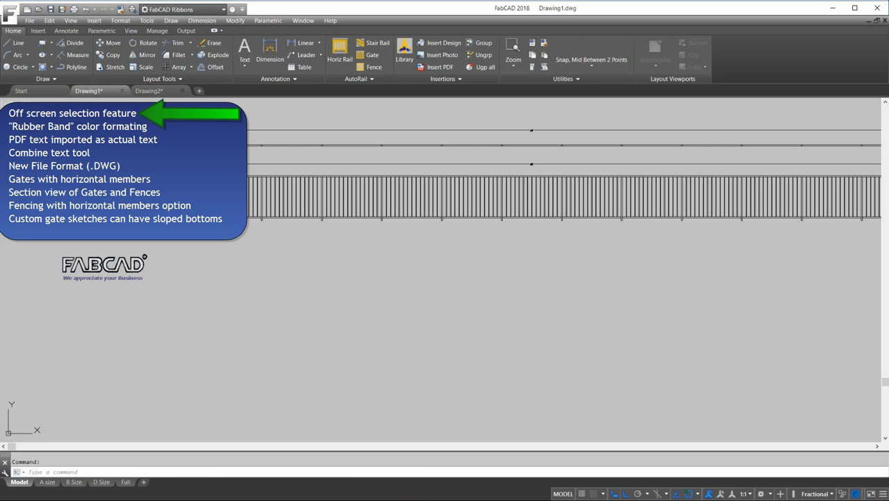
Start Stretch and crossing-select the full railing bottom from its right end to its left end.
{"action": "scroll", "coordinate": [347, 236], "scroll_direction": "down", "scroll_amount": 5}
{"action": "scroll", "coordinate": [370, 264], "scroll_direction": "up", "scroll_amount": 2}
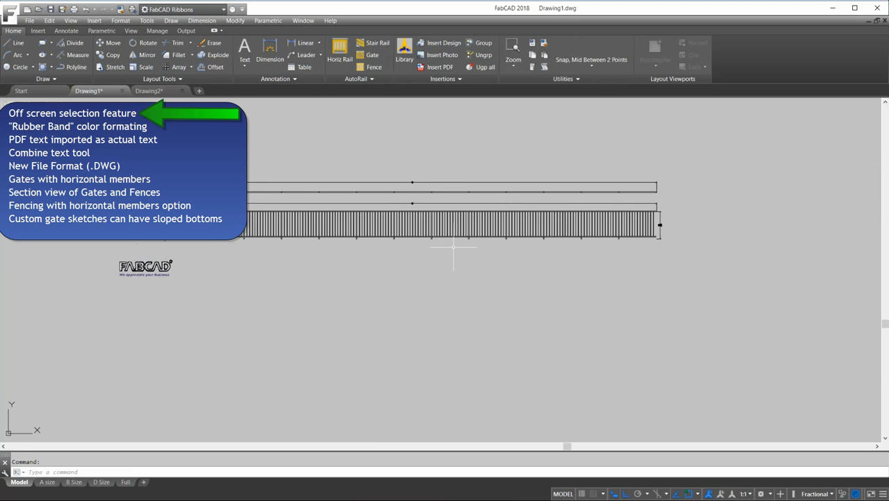
{"action": "scroll", "coordinate": [516, 248], "scroll_direction": "up", "scroll_amount": 2}
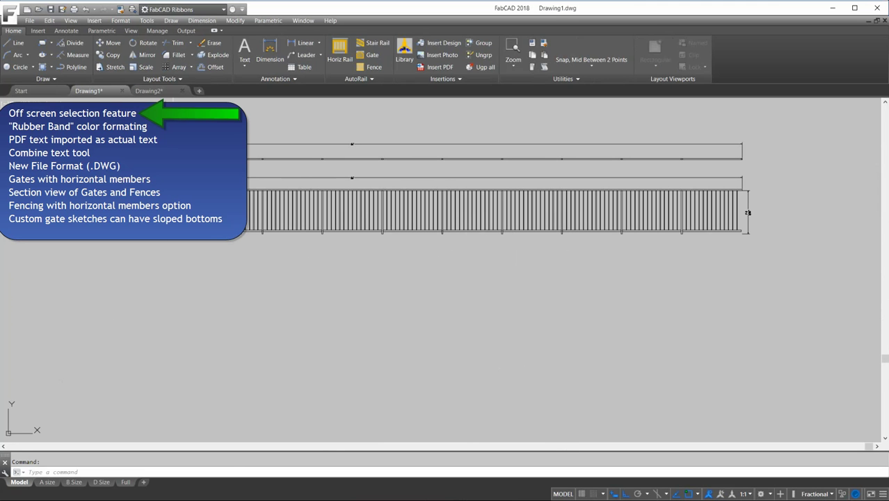
{"action": "left_click", "coordinate": [113, 67]}
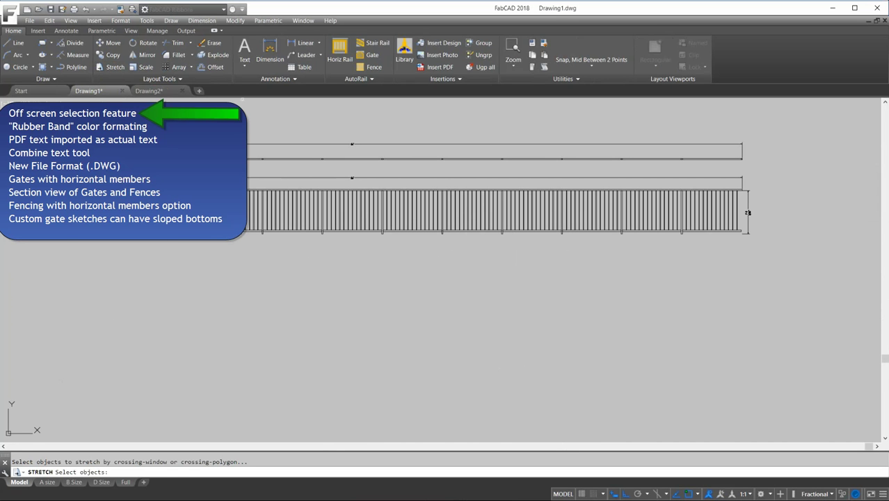
{"action": "left_click", "coordinate": [765, 243]}
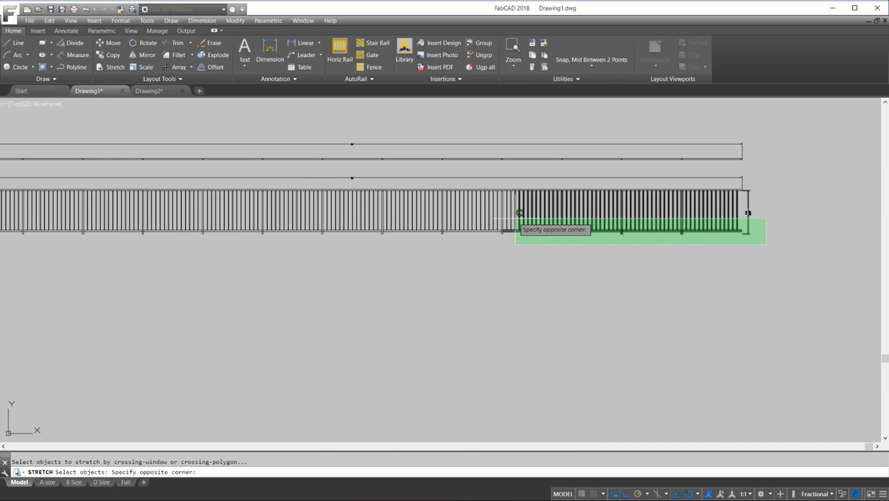
{"action": "scroll", "coordinate": [519, 212], "scroll_direction": "down", "scroll_amount": 5}
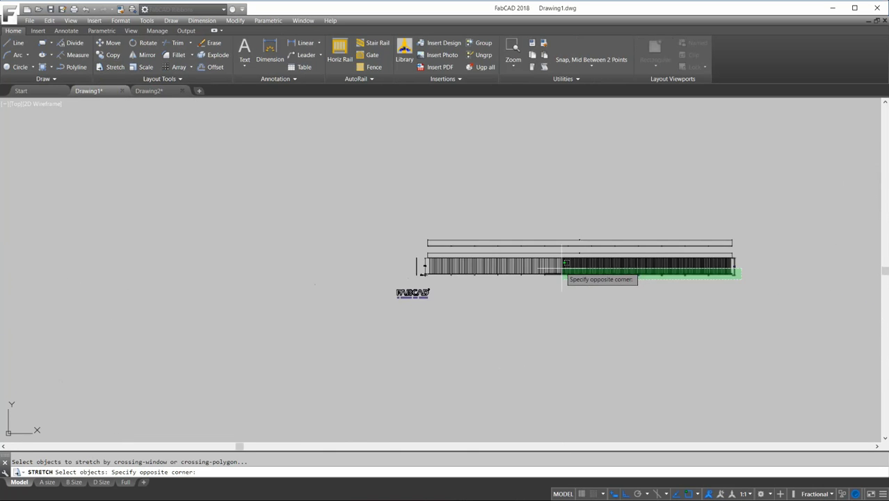
{"action": "scroll", "coordinate": [566, 263], "scroll_direction": "up", "scroll_amount": 3}
{"action": "scroll", "coordinate": [452, 270], "scroll_direction": "up", "scroll_amount": 2}
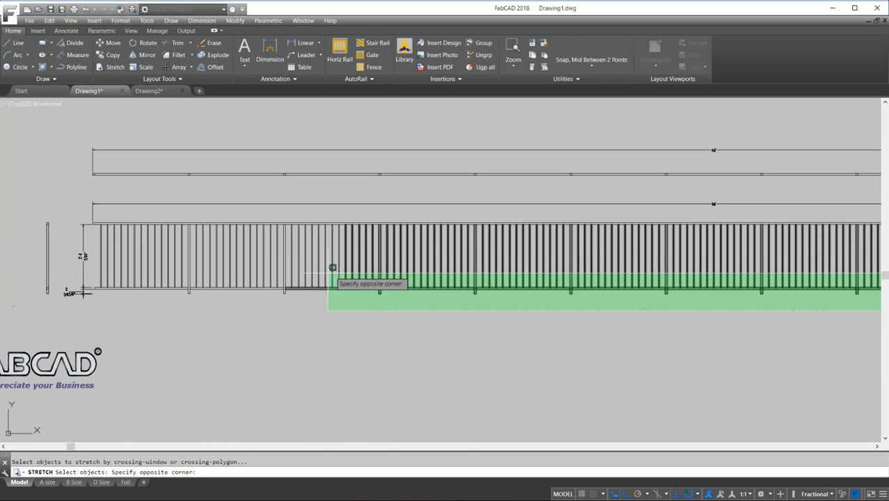
{"action": "mouse_move", "coordinate": [332, 267]}
{"action": "middle_mouse_down"}
{"action": "mouse_move", "coordinate": [340, 275]}
{"action": "mouse_move", "coordinate": [510, 278]}
{"action": "middle_mouse_up"}
{"action": "scroll", "coordinate": [397, 271], "scroll_direction": "up", "scroll_amount": 2}
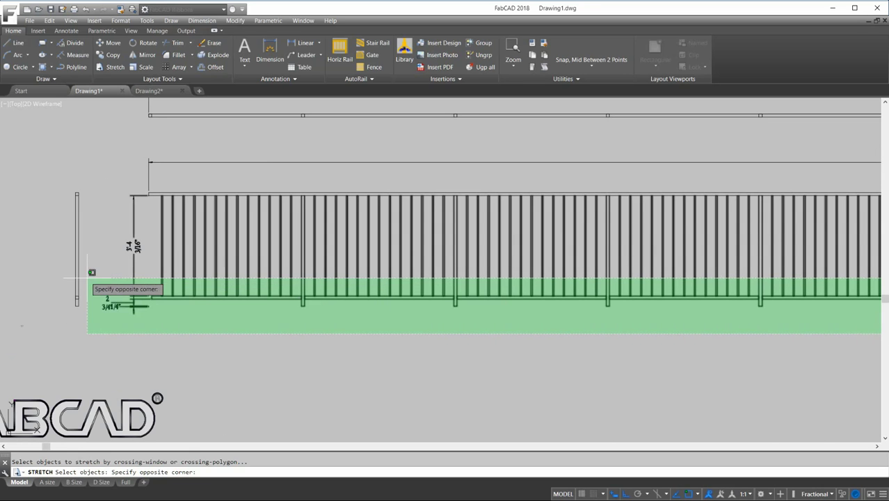
{"action": "left_click", "coordinate": [66, 279]}
Stretch the selected railing bottom 6 inches down, making the picket height 3'-10 3/16".
{"action": "key", "text": "Return"}
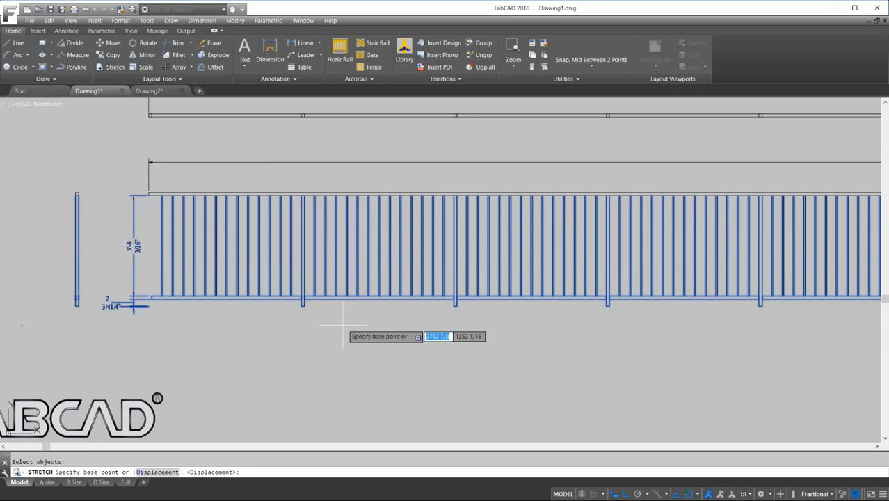
{"action": "left_click", "coordinate": [356, 315]}
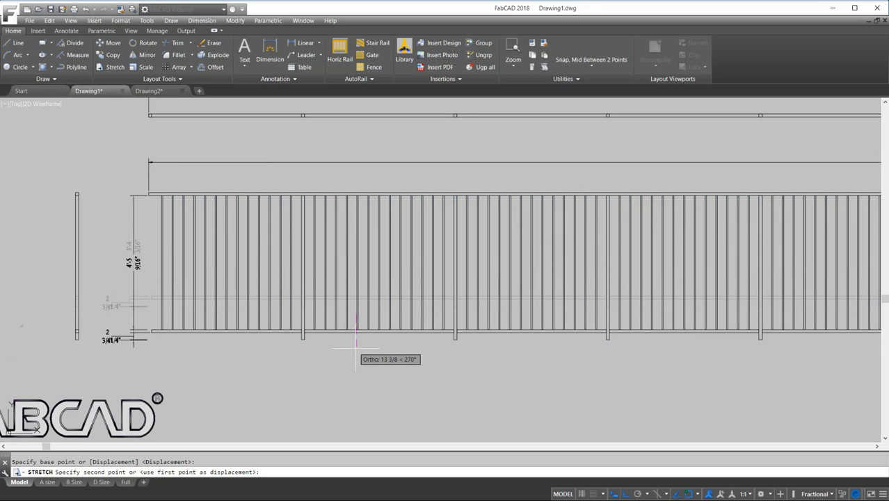
{"action": "type", "text": "6"}
{"action": "key", "text": "Return"}
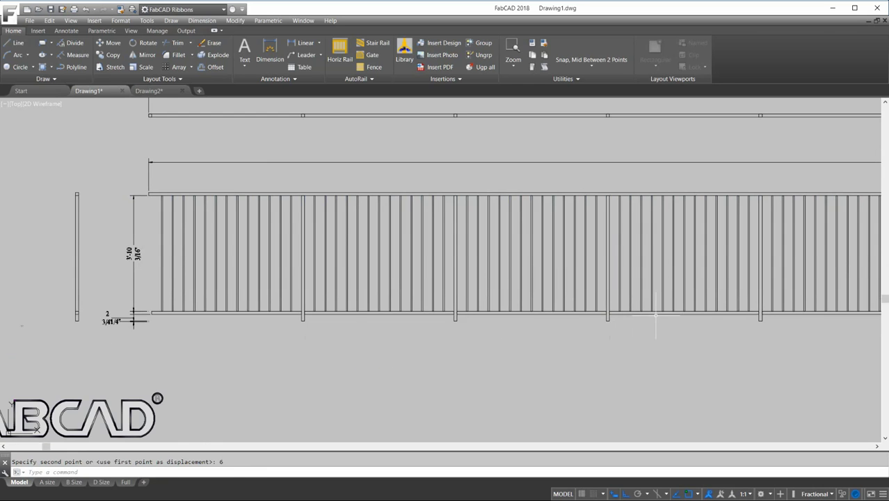
{"action": "scroll", "coordinate": [655, 317], "scroll_direction": "down", "scroll_amount": 5}
{"action": "middle_click_drag", "start_coordinate": [728, 308], "coordinate": [570, 300]}
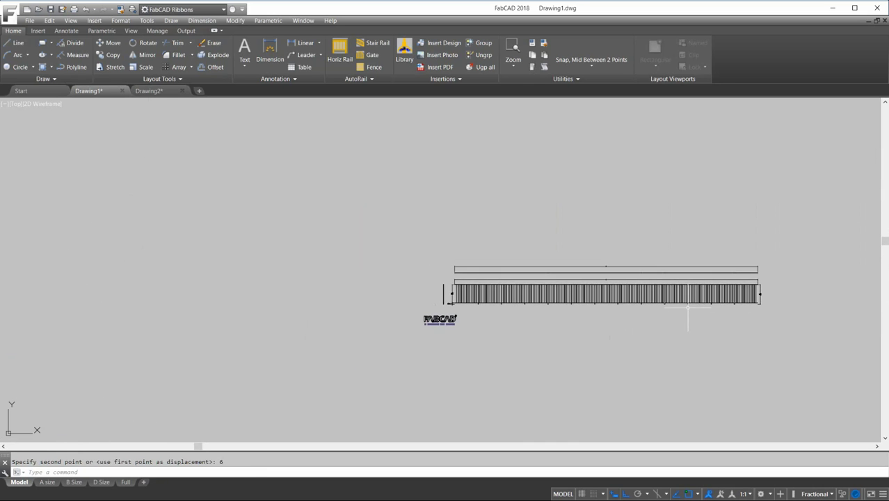
{"action": "scroll", "coordinate": [688, 313], "scroll_direction": "up", "scroll_amount": 5}
{"action": "scroll", "coordinate": [733, 307], "scroll_direction": "down", "scroll_amount": 3}
{"action": "scroll", "coordinate": [750, 307], "scroll_direction": "down", "scroll_amount": 2}
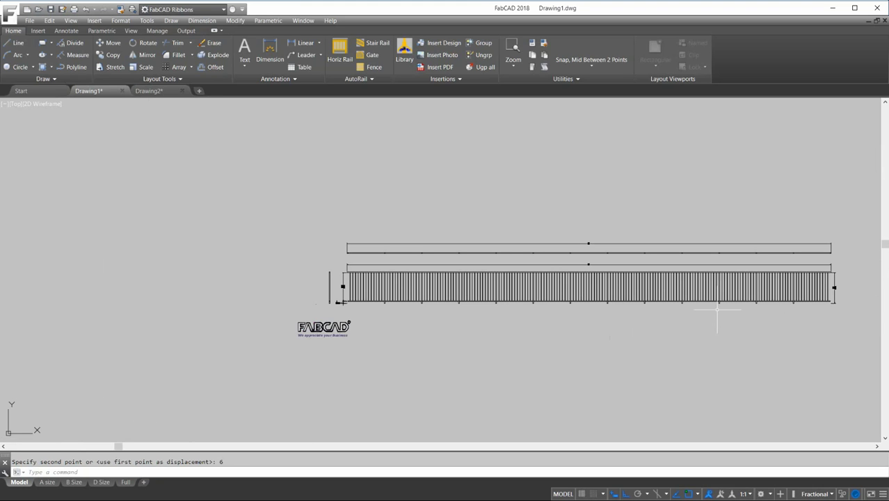
{"action": "scroll", "coordinate": [717, 310], "scroll_direction": "up", "scroll_amount": 8}
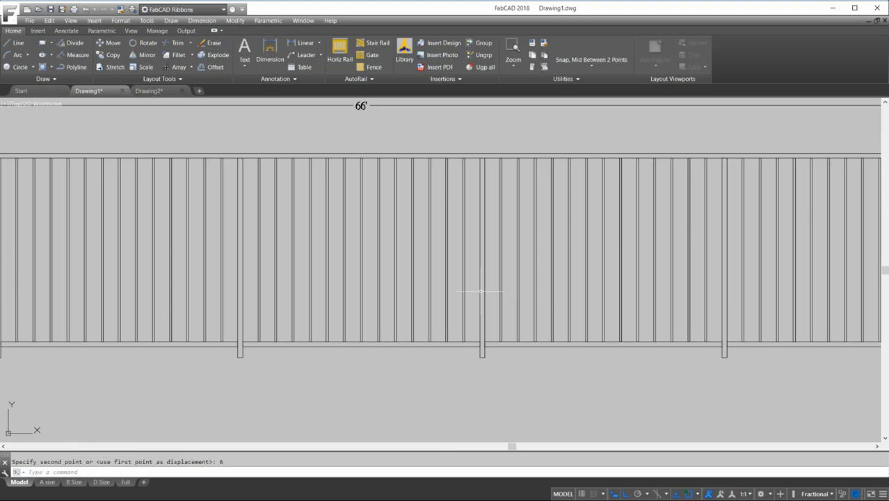
{"action": "scroll", "coordinate": [331, 308], "scroll_direction": "down", "scroll_amount": 5}
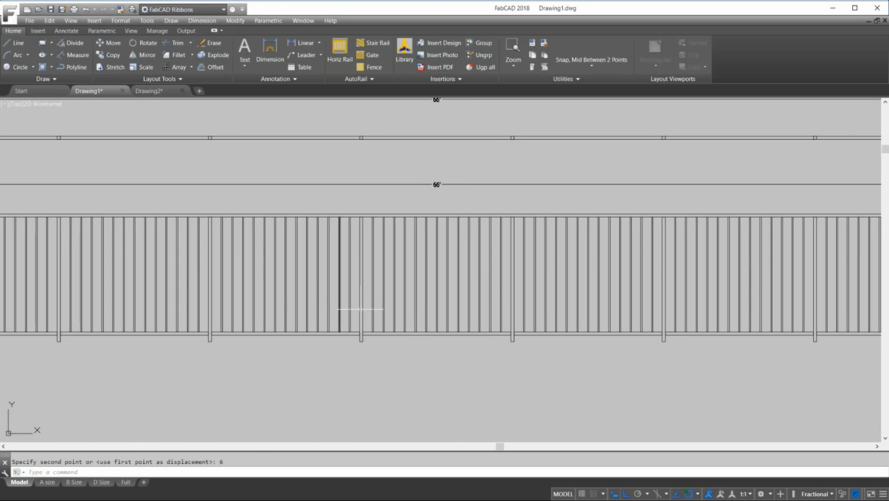
{"action": "middle_click_drag", "start_coordinate": [356, 308], "coordinate": [635, 324]}
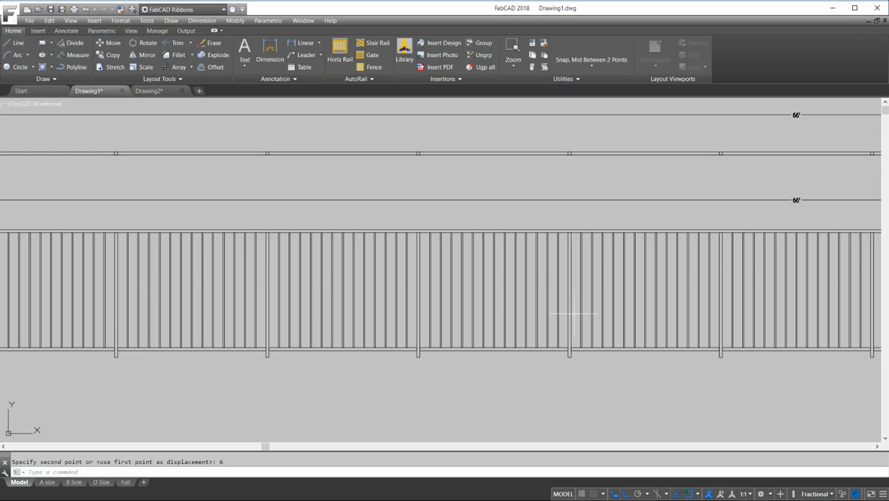
{"action": "scroll", "coordinate": [573, 314], "scroll_direction": "down", "scroll_amount": 4}
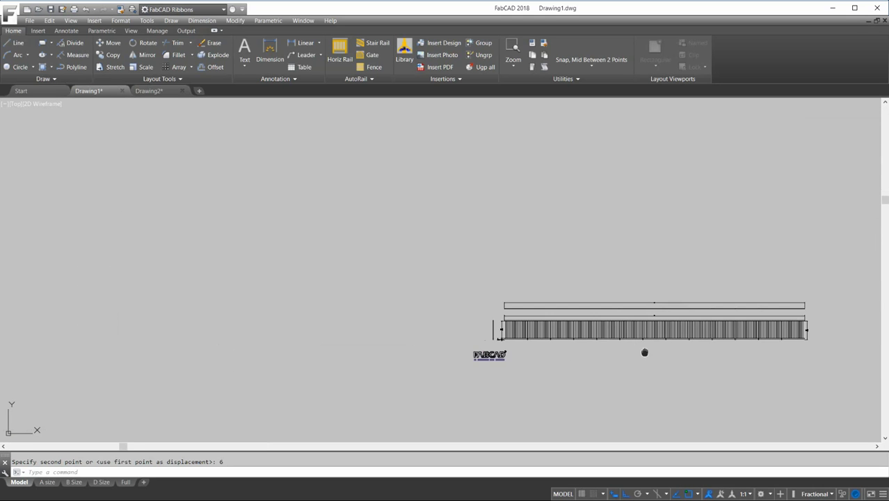
{"action": "middle_click_drag", "start_coordinate": [643, 353], "coordinate": [495, 334]}
{"action": "scroll", "coordinate": [496, 317], "scroll_direction": "up", "scroll_amount": 2}
{"action": "scroll", "coordinate": [511, 309], "scroll_direction": "down", "scroll_amount": 1}
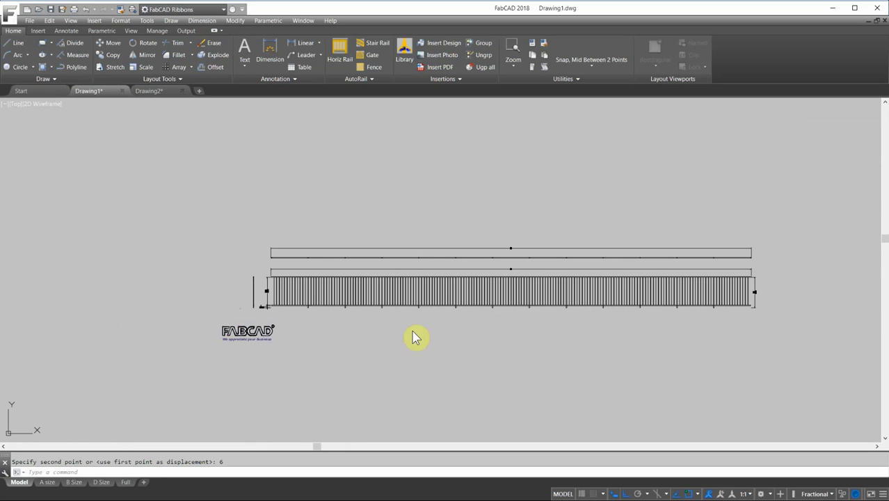
{"action": "mouse_move", "coordinate": [422, 500]}
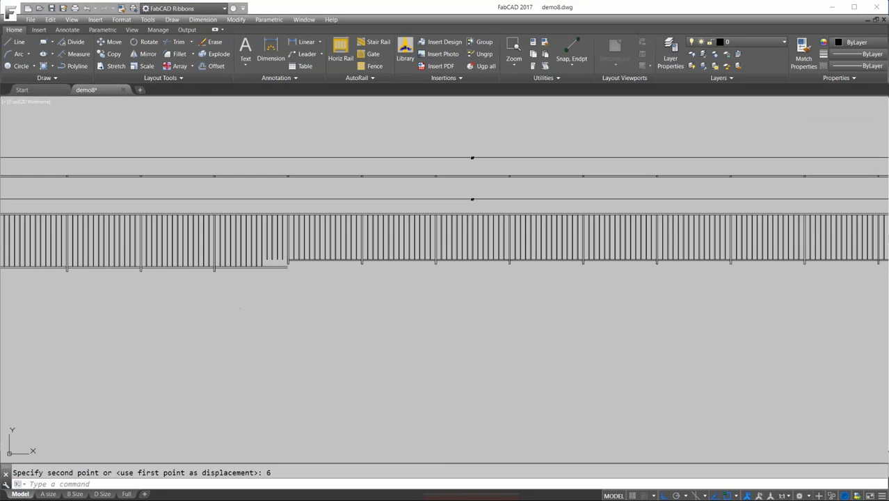
Move the CAD letters, ® mark and slogan to the right of FAB with Ortho off.
{"action": "scroll", "coordinate": [290, 303], "scroll_direction": "down", "scroll_amount": 4}
{"action": "scroll", "coordinate": [290, 303], "scroll_direction": "up", "scroll_amount": 5}
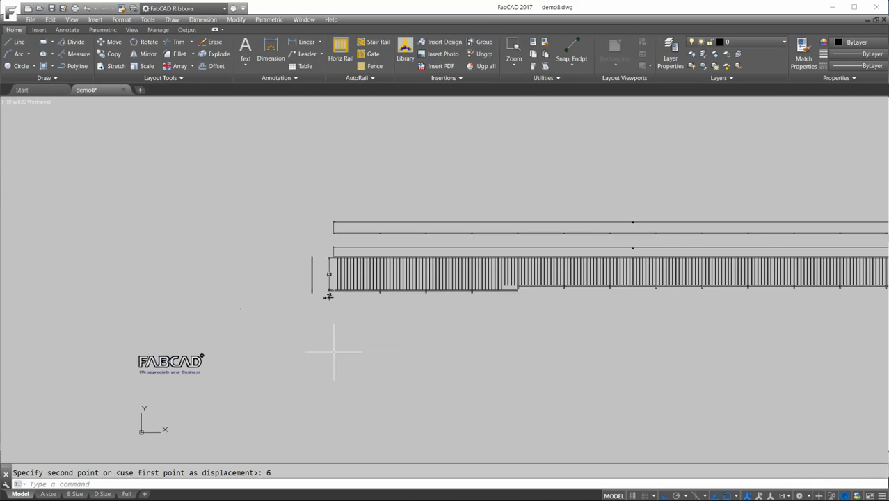
{"action": "scroll", "coordinate": [265, 341], "scroll_direction": "up", "scroll_amount": 2}
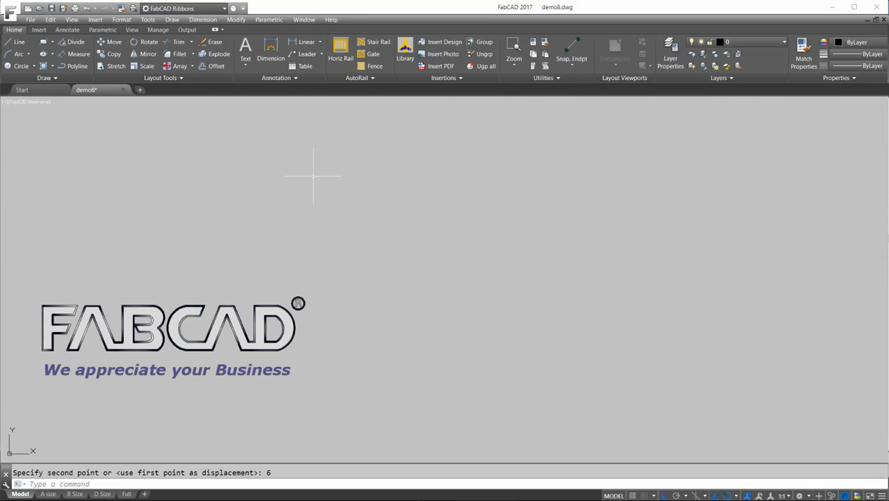
{"action": "left_click", "coordinate": [112, 42]}
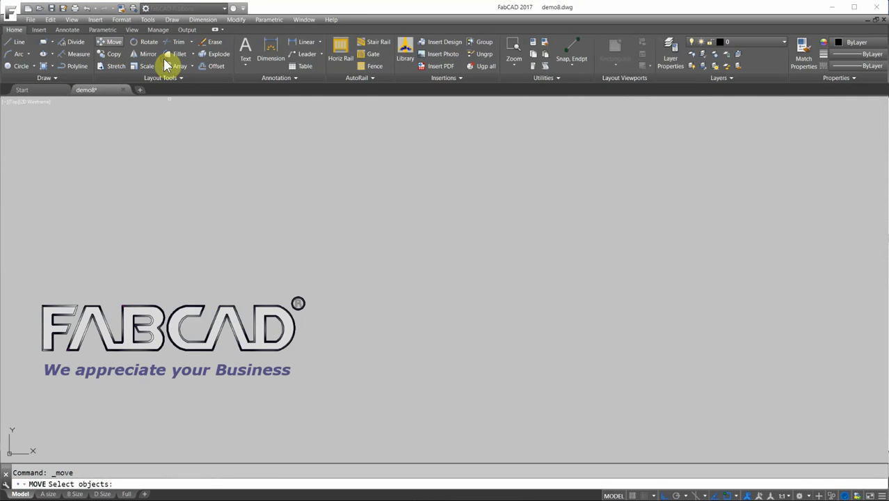
{"action": "left_click", "coordinate": [347, 389]}
{"action": "left_click", "coordinate": [187, 270]}
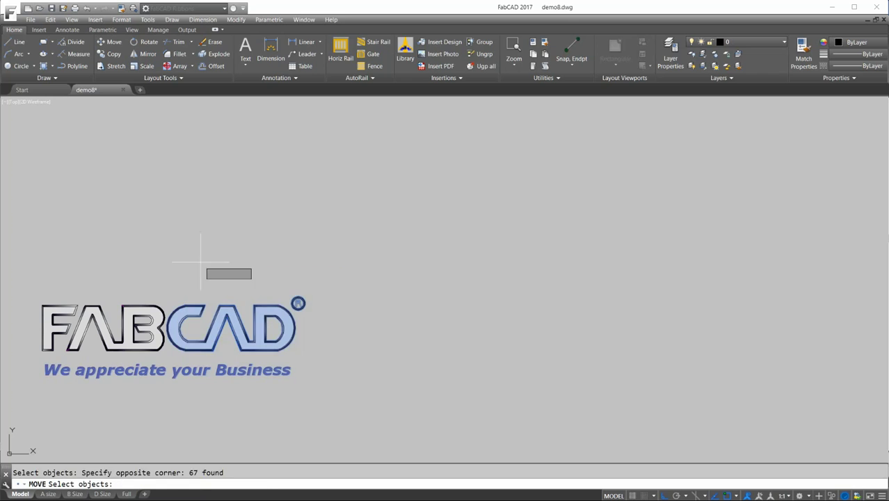
{"action": "key", "text": "Return"}
{"action": "left_click", "coordinate": [216, 261]}
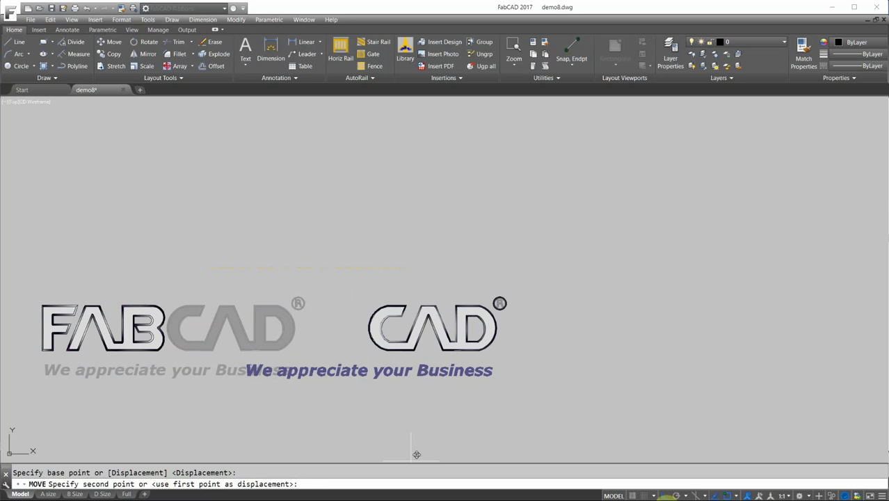
{"action": "left_click", "coordinate": [665, 496]}
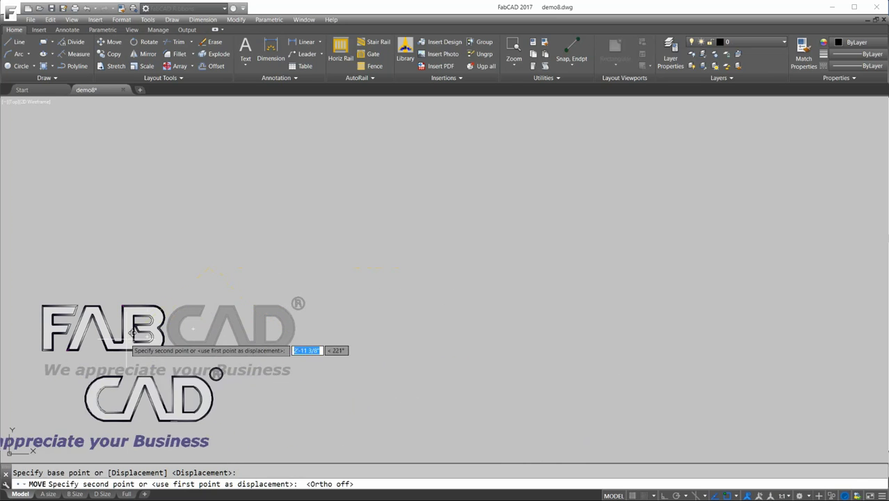
{"action": "scroll", "coordinate": [268, 327], "scroll_direction": "up", "scroll_amount": 5}
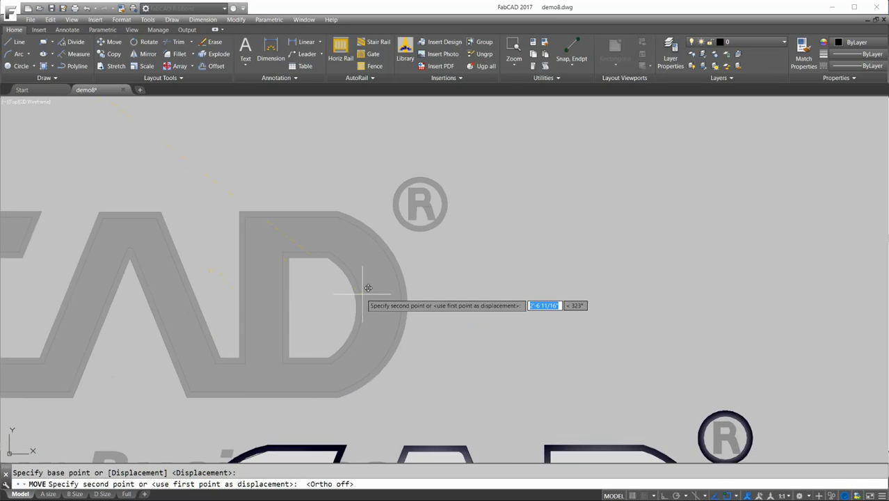
{"action": "scroll", "coordinate": [418, 274], "scroll_direction": "down", "scroll_amount": 5}
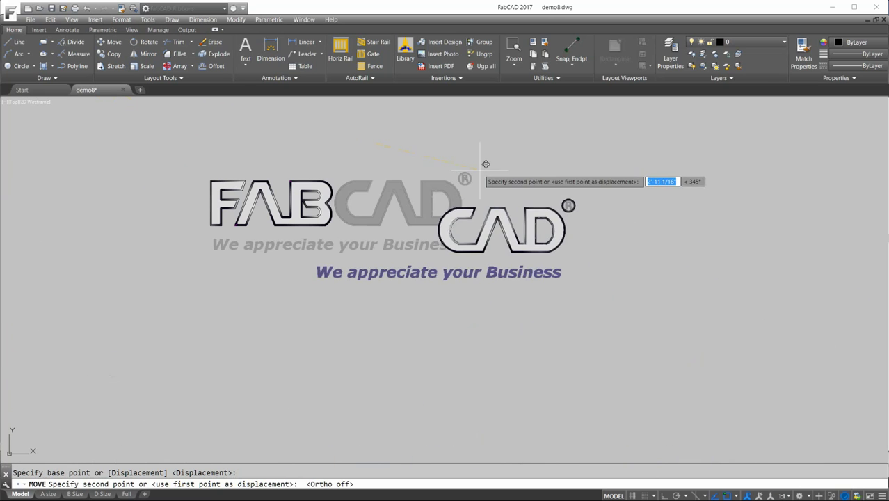
{"action": "left_click", "coordinate": [574, 184]}
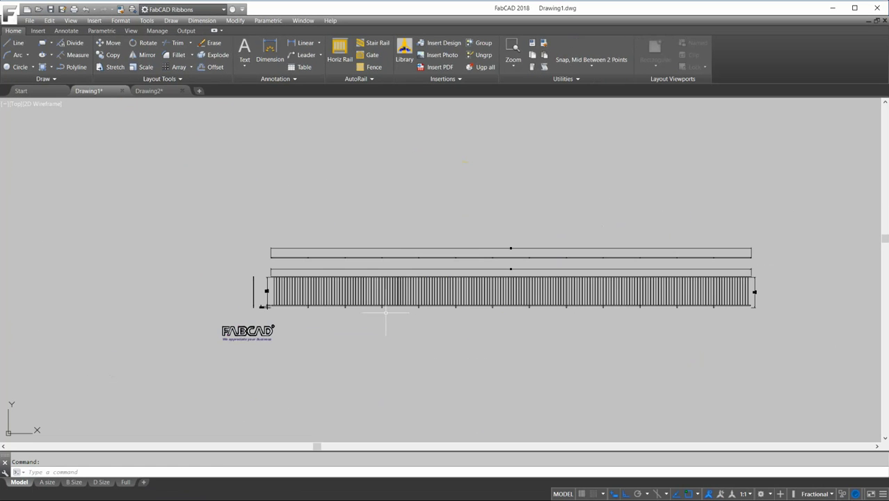
Start Move, crossing-select the CAD letters and slogan, and pick a base point.
{"action": "scroll", "coordinate": [268, 354], "scroll_direction": "up", "scroll_amount": 2}
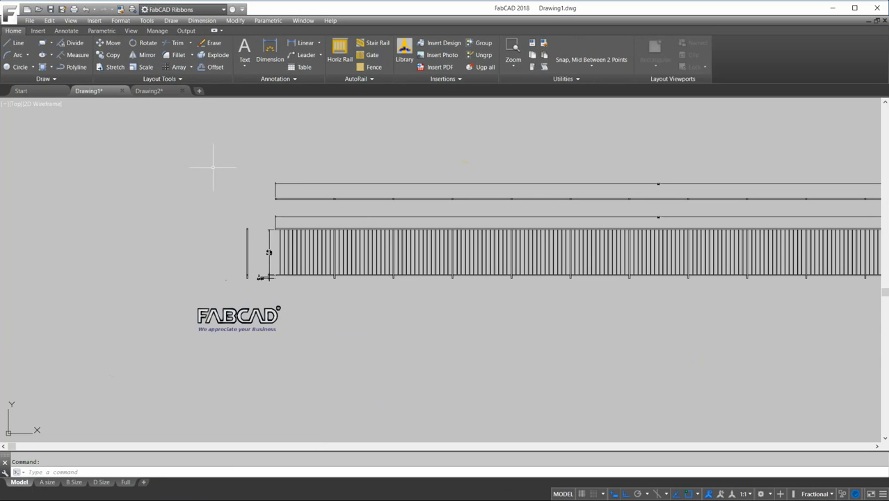
{"action": "left_click", "coordinate": [111, 43]}
{"action": "left_click", "coordinate": [294, 347]}
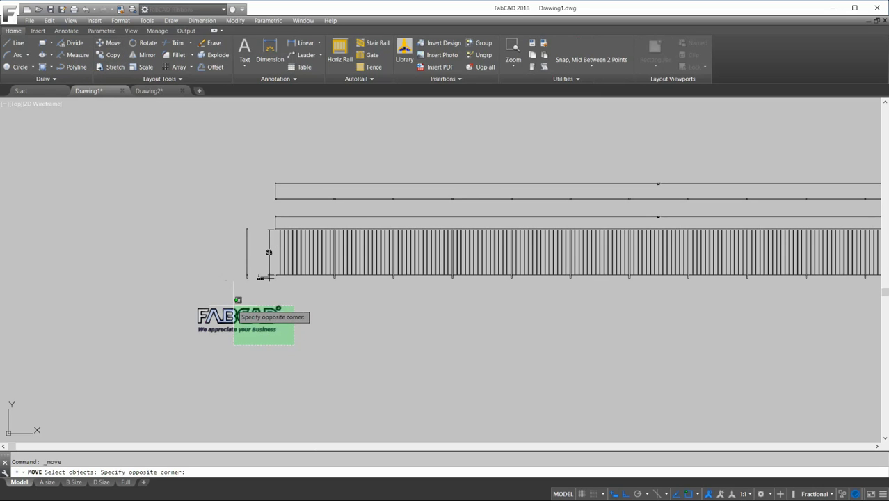
{"action": "left_click", "coordinate": [229, 286]}
{"action": "key", "text": "Return"}
{"action": "left_click", "coordinate": [248, 304]}
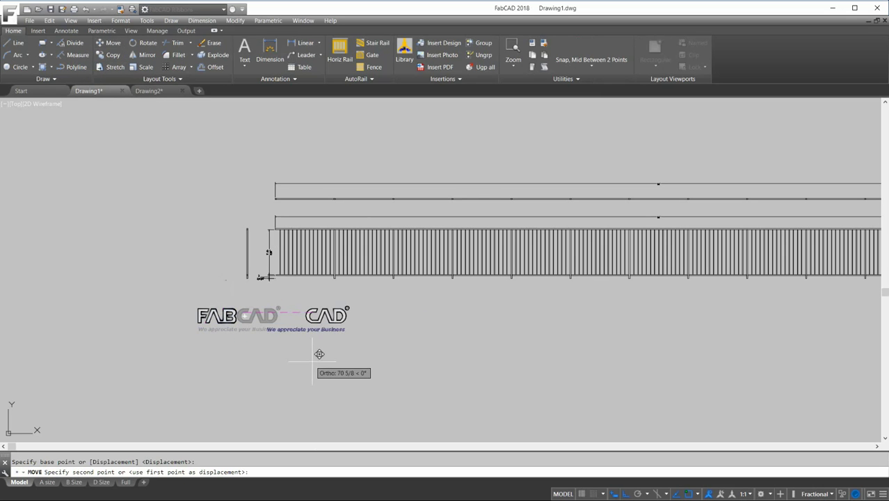
Finish the move with Ortho off, then switch to the Drawing2 detail sheet.
{"action": "left_click", "coordinate": [625, 494]}
{"action": "key", "text": "F8"}
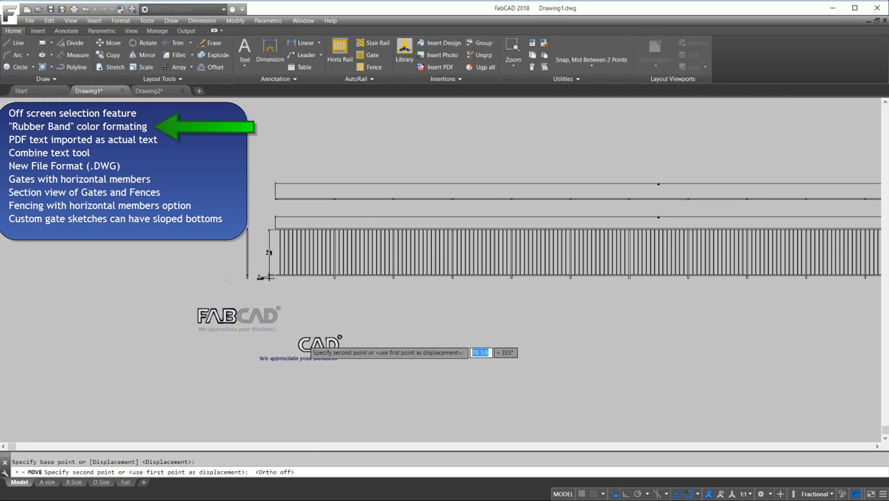
{"action": "scroll", "coordinate": [299, 334], "scroll_direction": "up", "scroll_amount": 4}
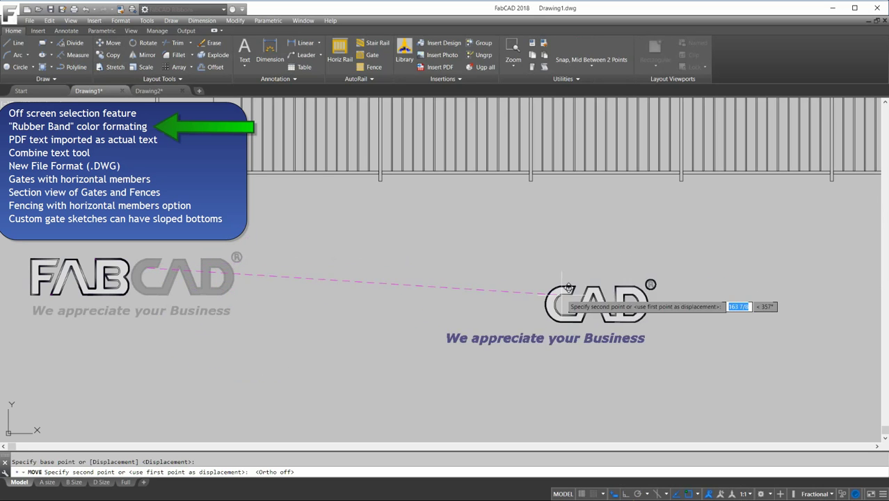
{"action": "scroll", "coordinate": [229, 348], "scroll_direction": "down", "scroll_amount": 4}
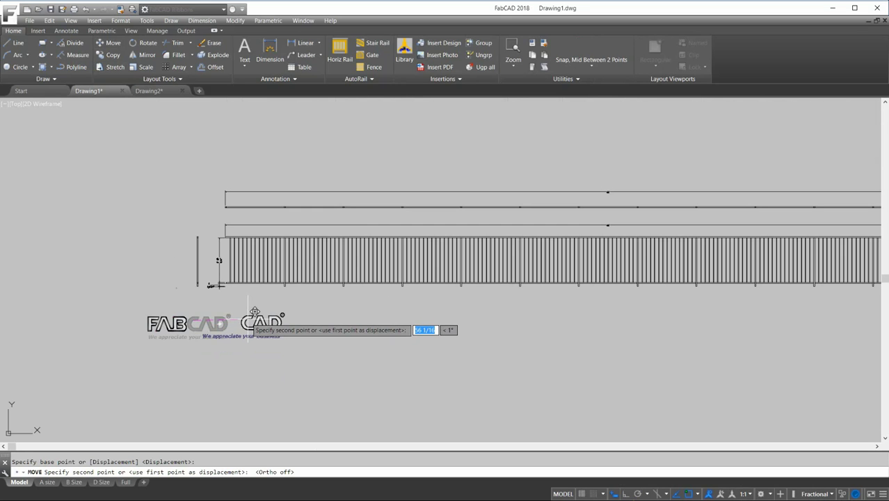
{"action": "key", "text": "Return"}
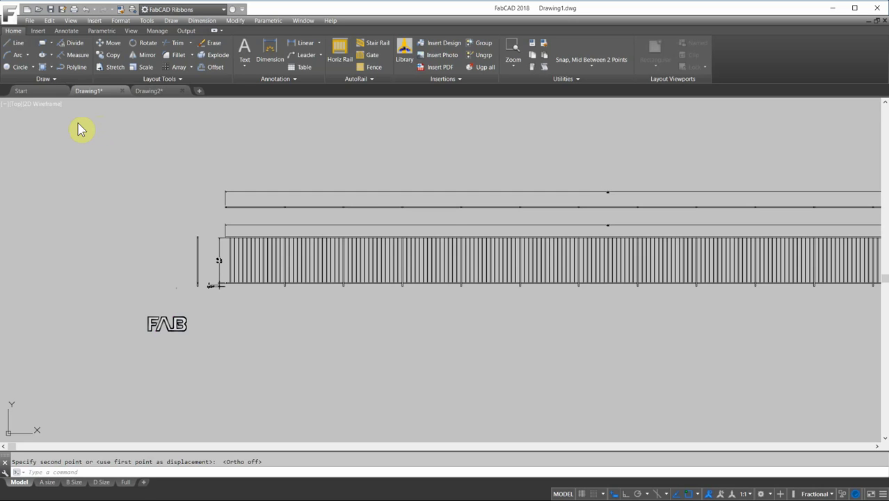
{"action": "key", "text": "ctrl+Tab"}
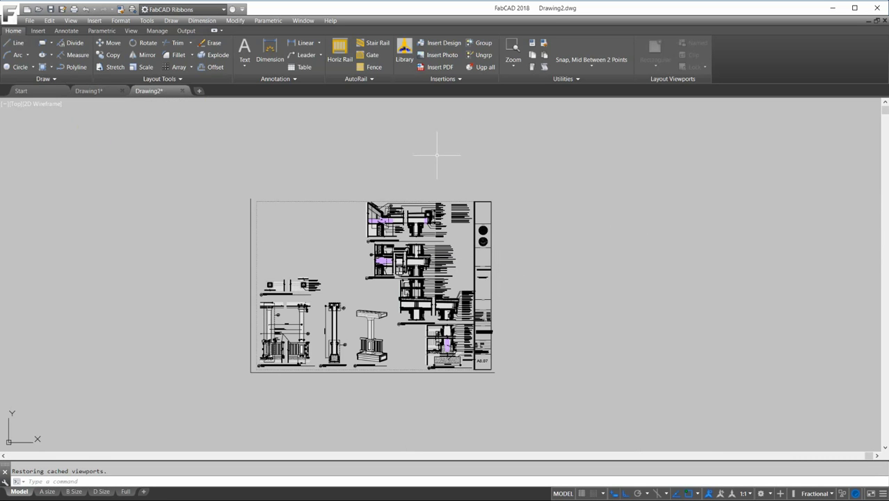
Stretch the column top upward using a crossing window in the elevation.
{"action": "scroll", "coordinate": [374, 294], "scroll_direction": "up", "scroll_amount": 5}
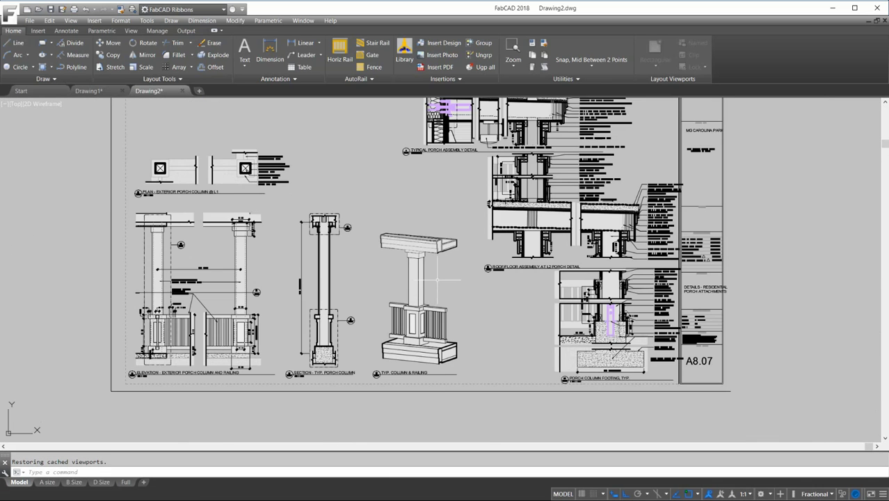
{"action": "scroll", "coordinate": [438, 281], "scroll_direction": "up", "scroll_amount": 2}
{"action": "scroll", "coordinate": [453, 274], "scroll_direction": "down", "scroll_amount": 2}
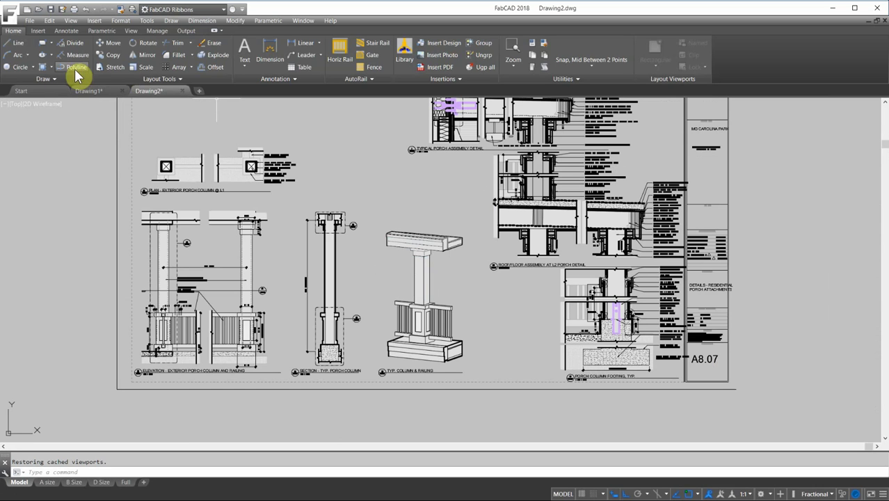
{"action": "left_click", "coordinate": [113, 67]}
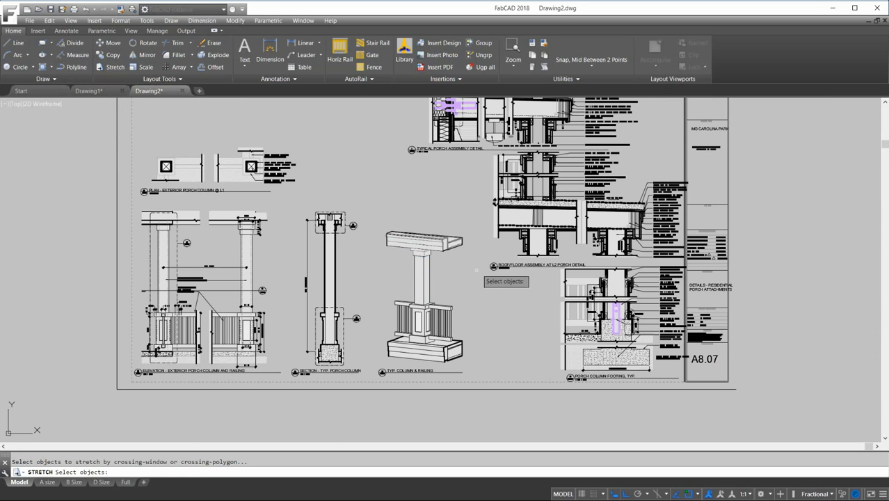
{"action": "left_click", "coordinate": [476, 272]}
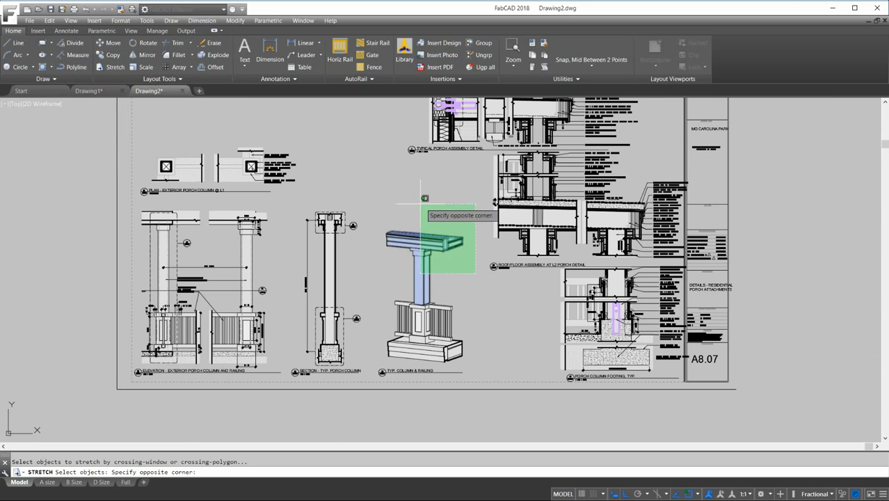
{"action": "left_click", "coordinate": [387, 207]}
{"action": "key", "text": "Return"}
{"action": "left_click", "coordinate": [376, 210]}
{"action": "left_click", "coordinate": [370, 161]}
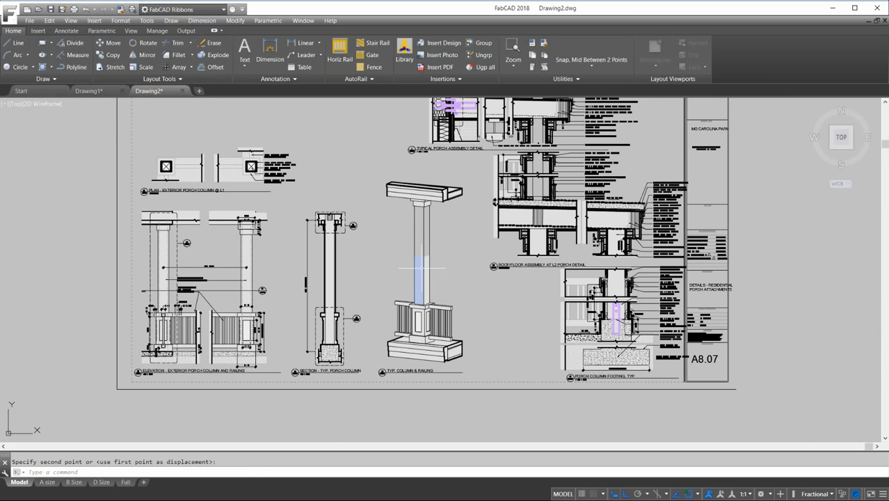
Drag the column-shaft hatch's top and right edge grips out to the column outline.
{"action": "left_click", "coordinate": [429, 304]}
{"action": "left_click", "coordinate": [415, 253]}
{"action": "scroll", "coordinate": [418, 252], "scroll_direction": "up", "scroll_amount": 2}
{"action": "scroll", "coordinate": [418, 254], "scroll_direction": "up", "scroll_amount": 2}
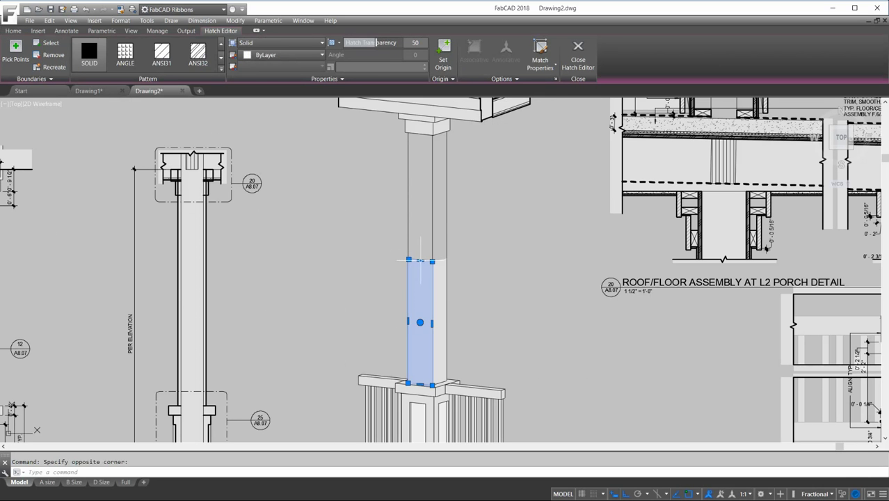
{"action": "left_click", "coordinate": [420, 260]}
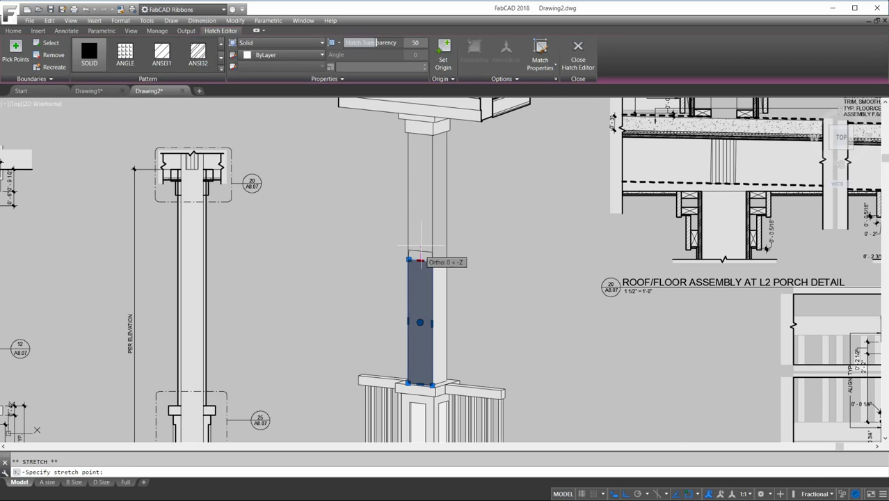
{"action": "left_click", "coordinate": [417, 133]}
{"action": "left_click", "coordinate": [448, 259]}
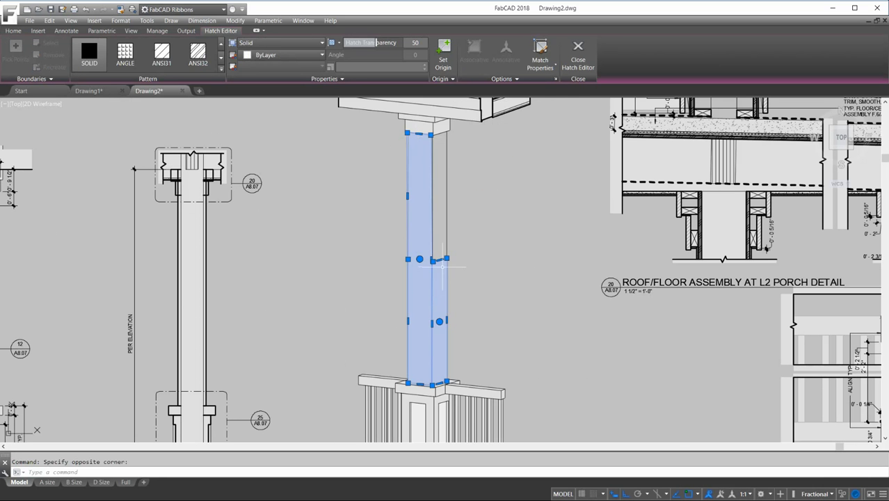
{"action": "left_click", "coordinate": [436, 261]}
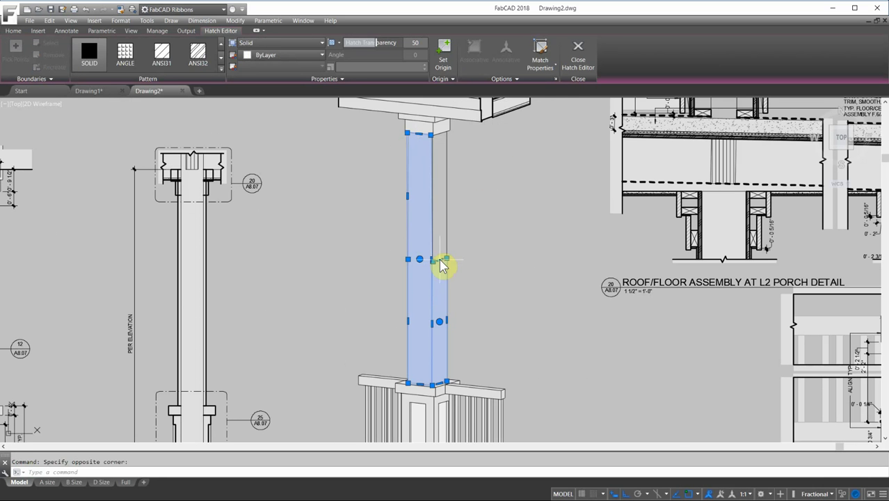
{"action": "left_click", "coordinate": [440, 132]}
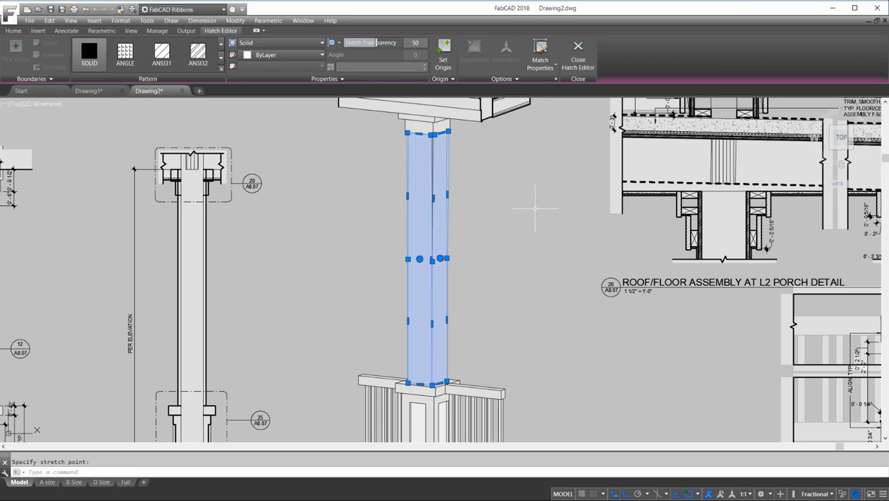
Pan to the porch assembly notes, then open the soffit panel note as text and close it unchanged.
{"action": "key", "text": "Escape"}
{"action": "scroll", "coordinate": [534, 208], "scroll_direction": "down", "scroll_amount": 7}
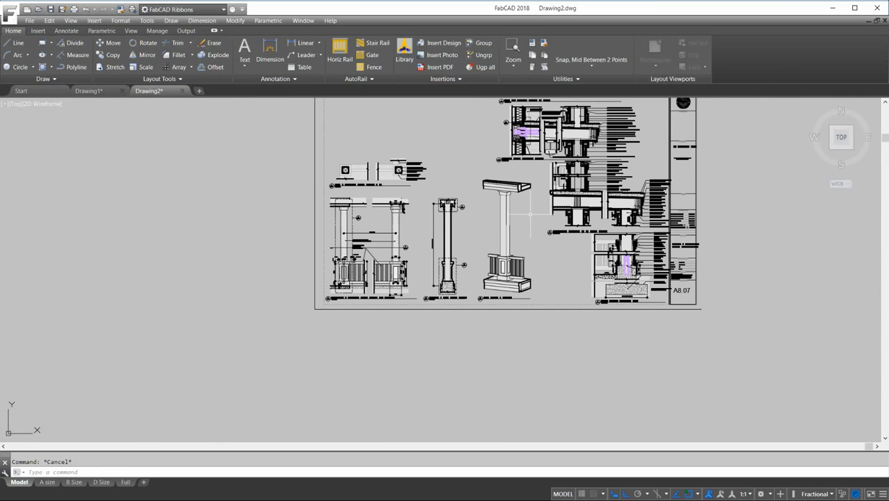
{"action": "middle_click_drag", "start_coordinate": [549, 215], "coordinate": [456, 249]}
{"action": "scroll", "coordinate": [559, 188], "scroll_direction": "up", "scroll_amount": 8}
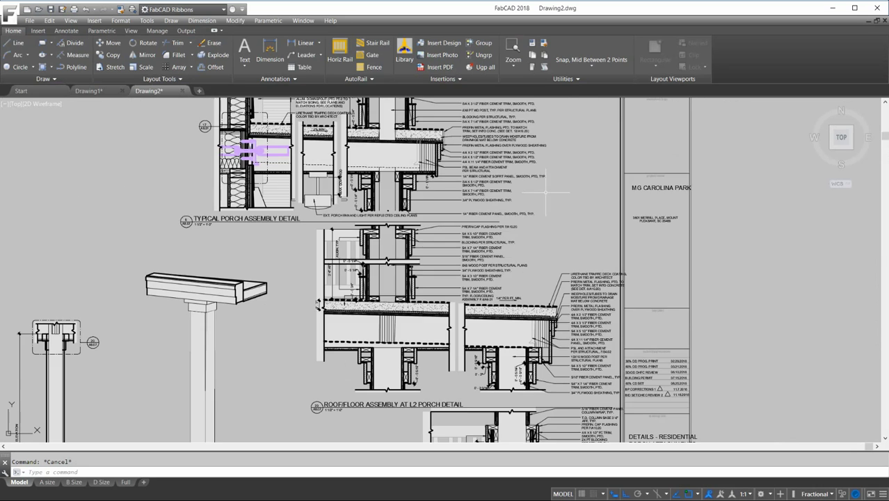
{"action": "middle_click_drag", "start_coordinate": [528, 170], "coordinate": [522, 228]}
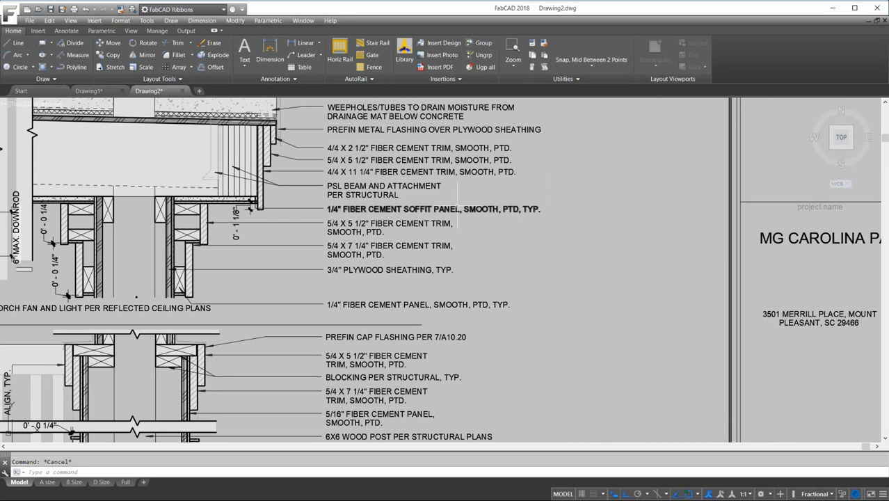
{"action": "left_click", "coordinate": [491, 209]}
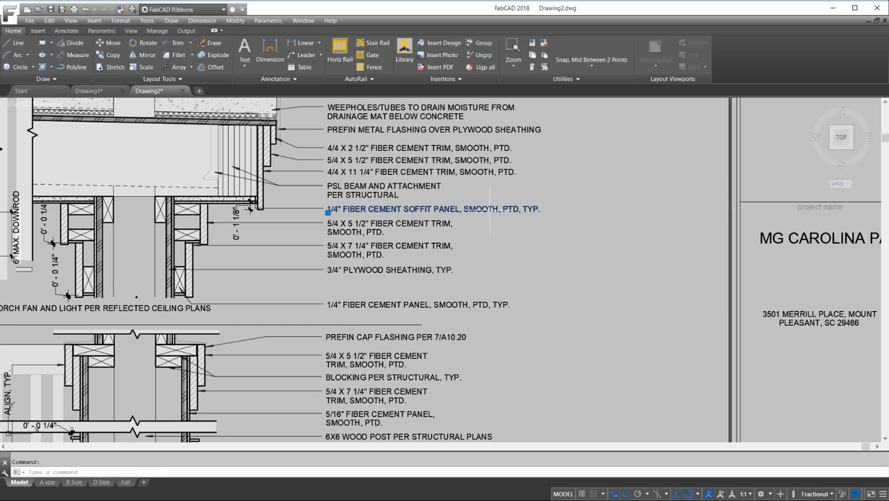
{"action": "double_click", "coordinate": [490, 209]}
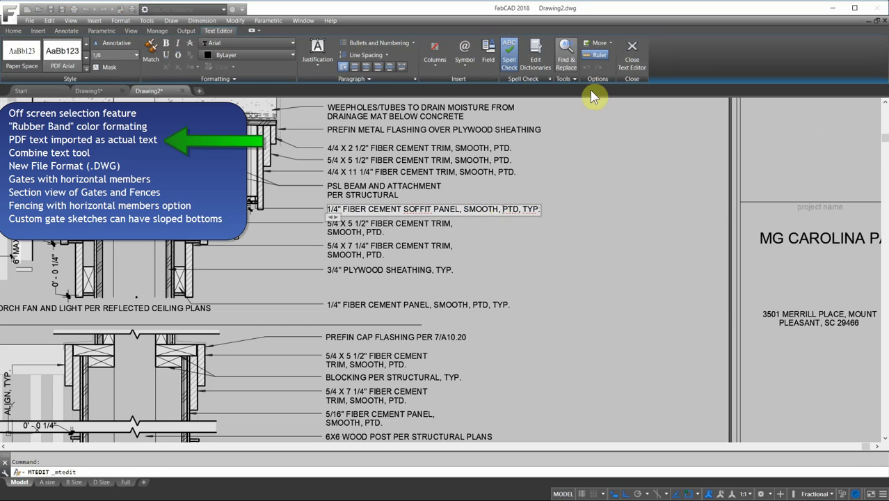
{"action": "left_click", "coordinate": [633, 53]}
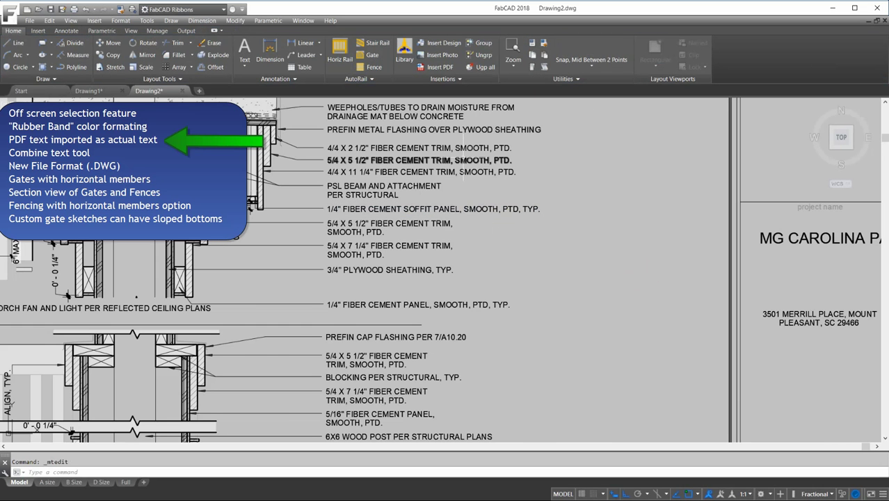
{"action": "scroll", "coordinate": [597, 175], "scroll_direction": "down", "scroll_amount": 2}
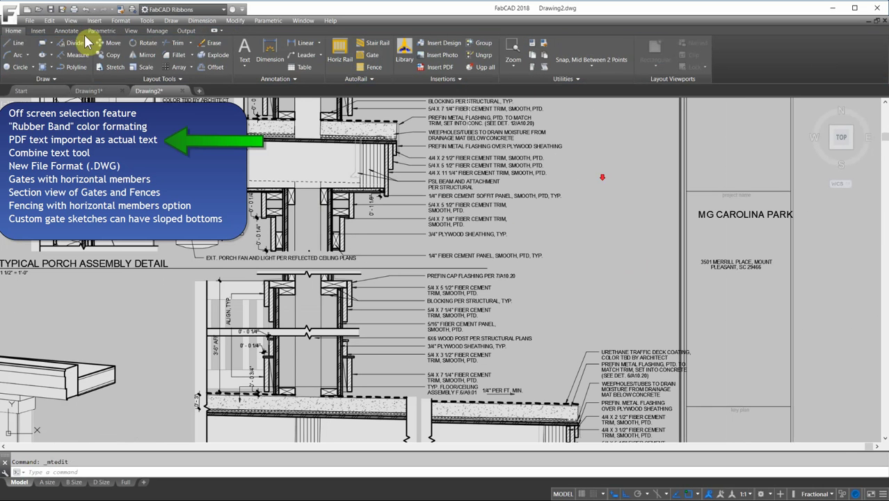
Merge the 13 porch-note lines into one paragraph with Insert > Combine Text.
{"action": "left_click", "coordinate": [38, 31]}
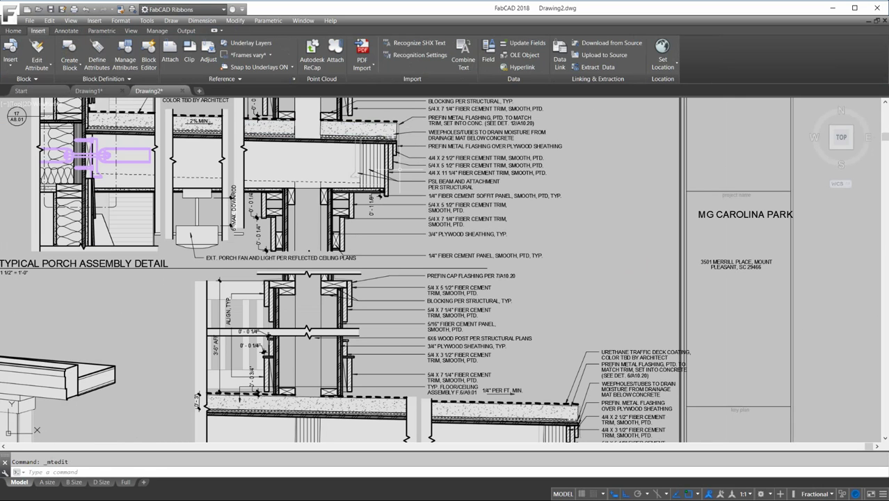
{"action": "left_click", "coordinate": [464, 56]}
{"action": "scroll", "coordinate": [594, 146], "scroll_direction": "up", "scroll_amount": 3}
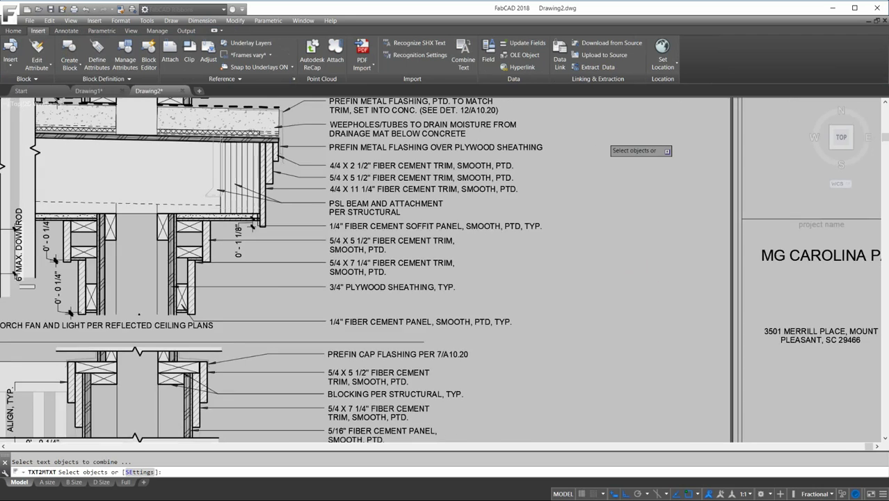
{"action": "scroll", "coordinate": [459, 369], "scroll_direction": "down", "scroll_amount": 5}
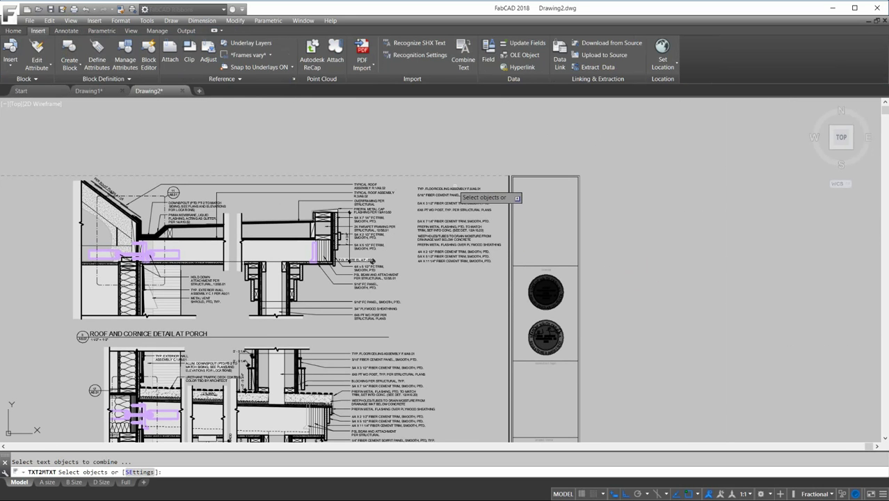
{"action": "left_click", "coordinate": [463, 276]}
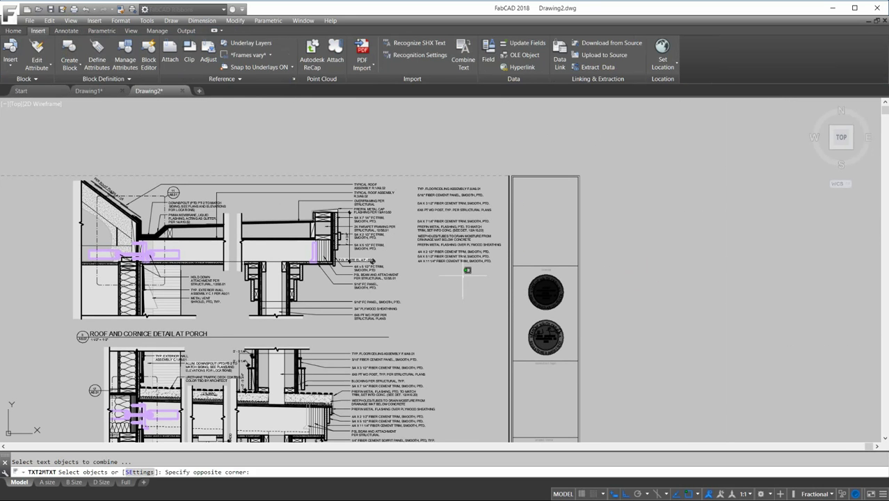
{"action": "left_click", "coordinate": [448, 184]}
{"action": "key", "text": "Return"}
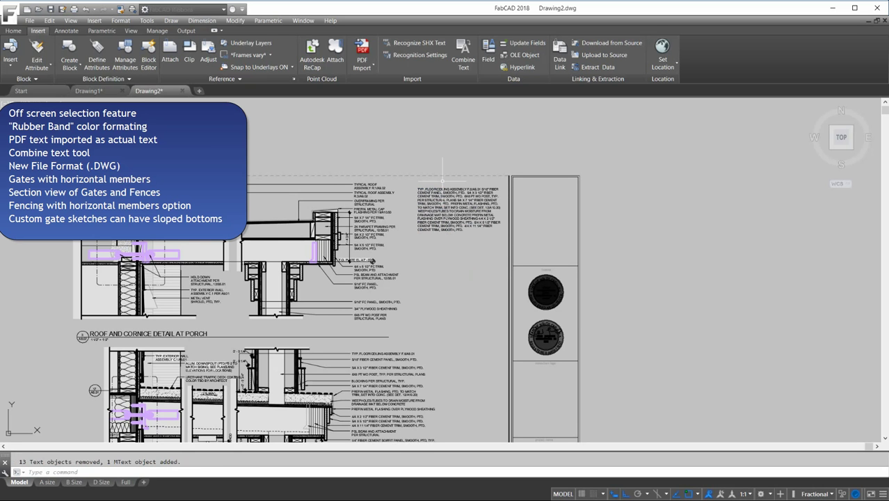
Open the combined note paragraph in the Text Editor and close it.
{"action": "left_click", "coordinate": [445, 198]}
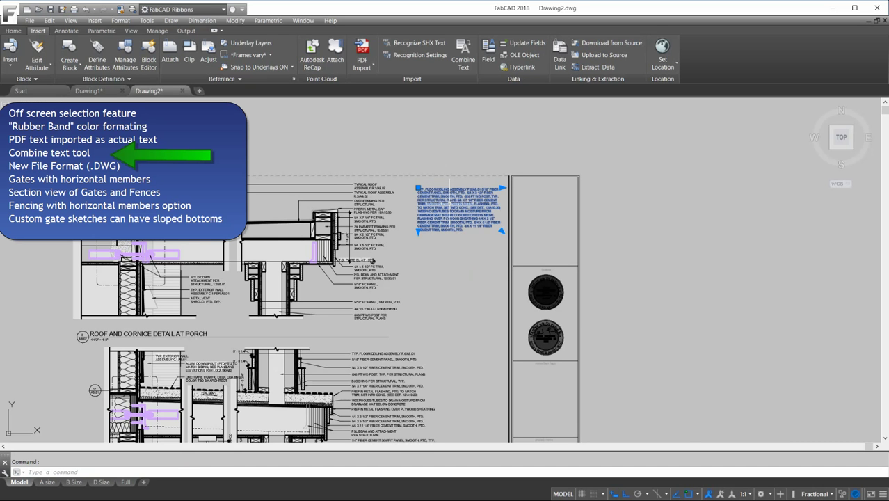
{"action": "double_click", "coordinate": [457, 212]}
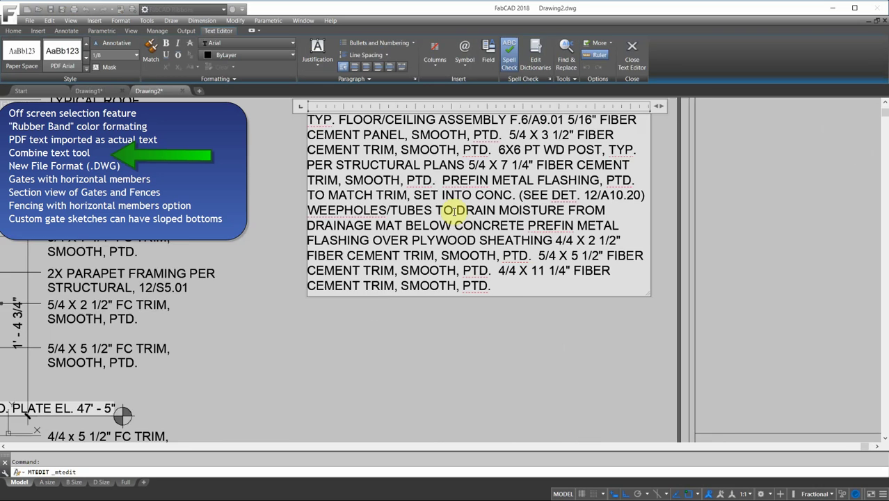
{"action": "left_click", "coordinate": [634, 66]}
{"action": "scroll", "coordinate": [428, 300], "scroll_direction": "down", "scroll_amount": 4}
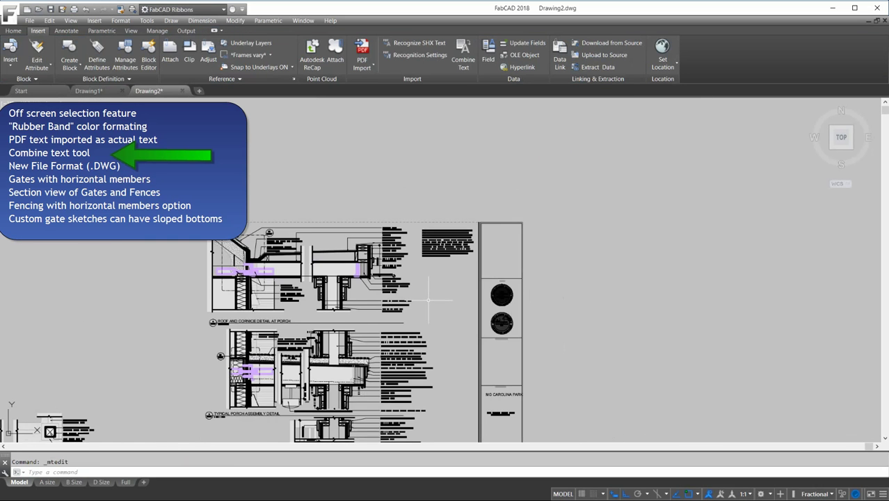
{"action": "middle_click_drag", "start_coordinate": [429, 300], "coordinate": [499, 211]}
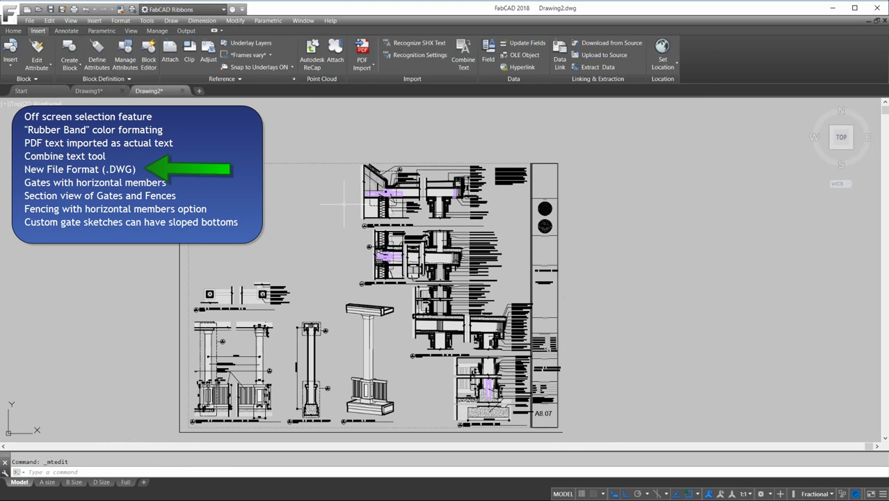
{"action": "left_click", "coordinate": [10, 32]}
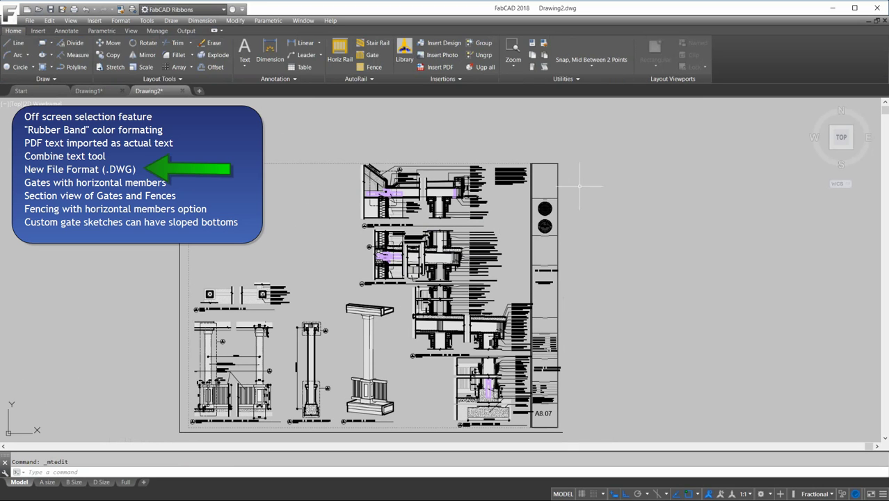
{"action": "scroll", "coordinate": [524, 260], "scroll_direction": "down", "scroll_amount": 2}
{"action": "scroll", "coordinate": [518, 240], "scroll_direction": "up", "scroll_amount": 4}
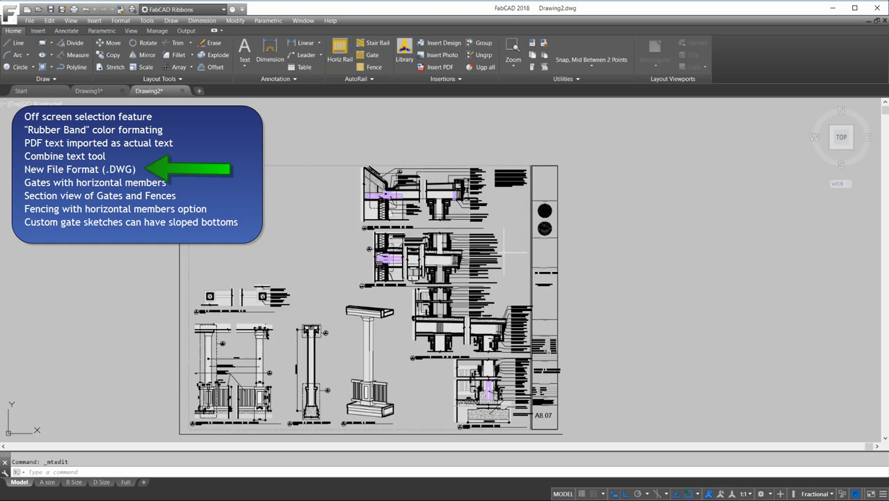
{"action": "scroll", "coordinate": [518, 240], "scroll_direction": "down", "scroll_amount": 2}
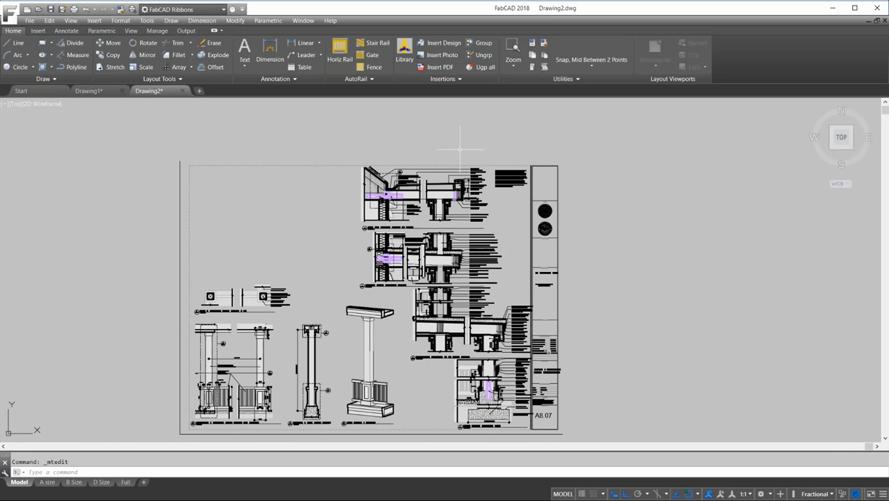
In Options > Open and Save, choose AutoCAD 2013/LT2013 Drawing as the save format, then close Options.
{"action": "right_click", "coordinate": [438, 465]}
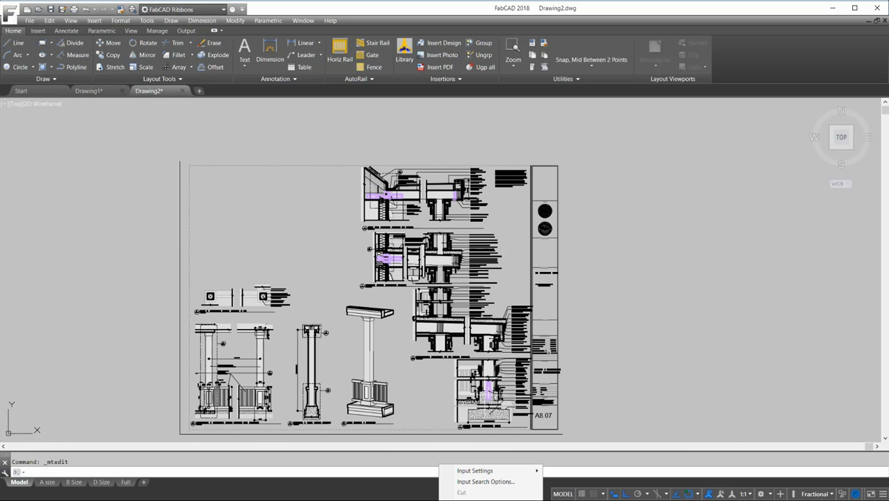
{"action": "left_click", "coordinate": [485, 482]}
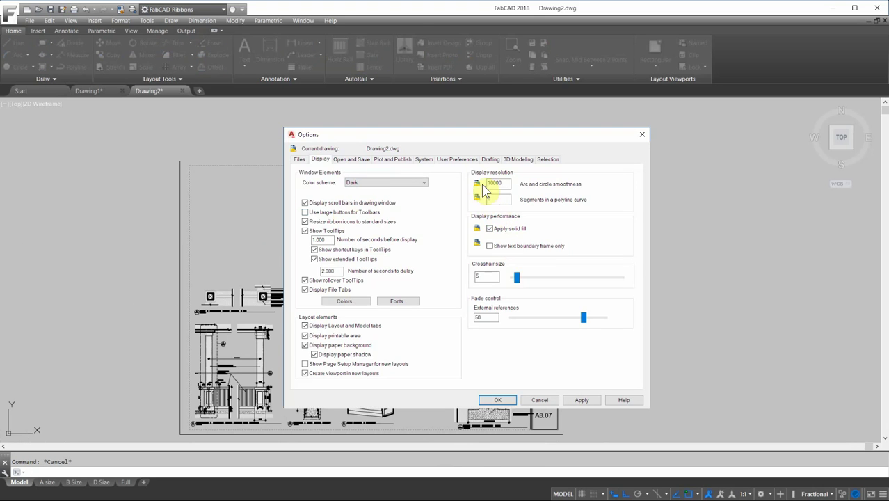
{"action": "left_click", "coordinate": [299, 159]}
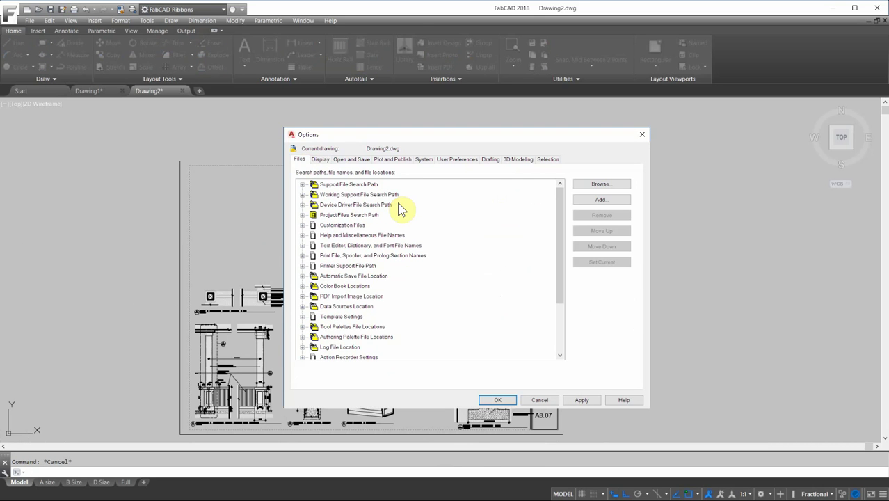
{"action": "left_click", "coordinate": [352, 160]}
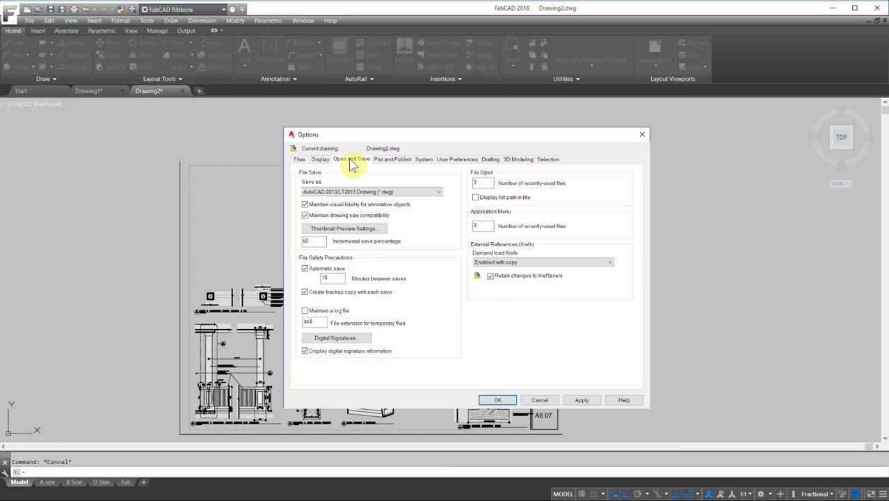
{"action": "left_click", "coordinate": [438, 193]}
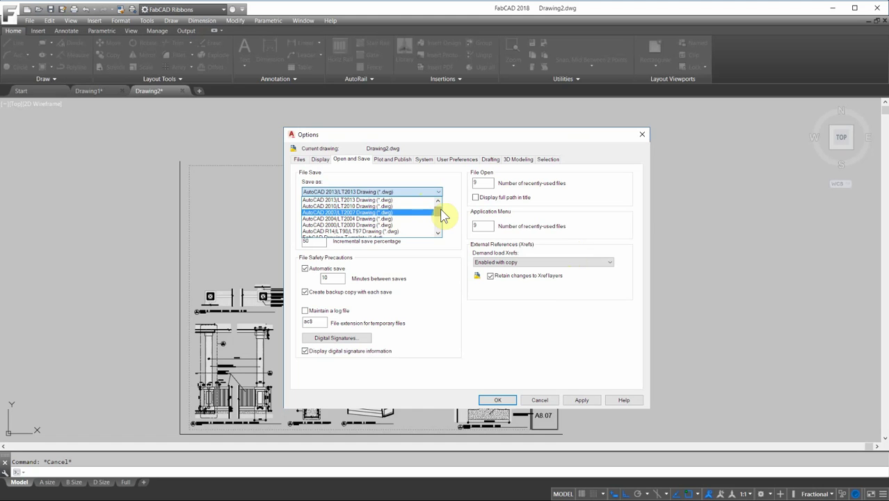
{"action": "left_click", "coordinate": [389, 199]}
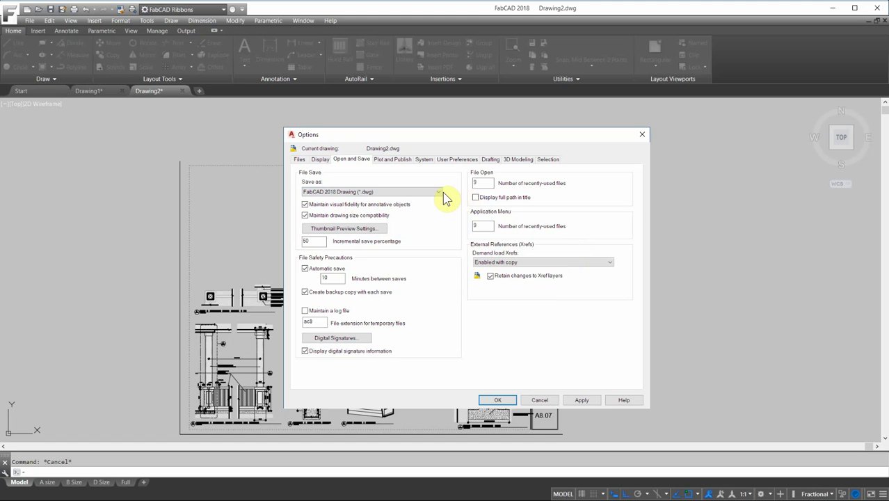
{"action": "key", "text": "alt+Down"}
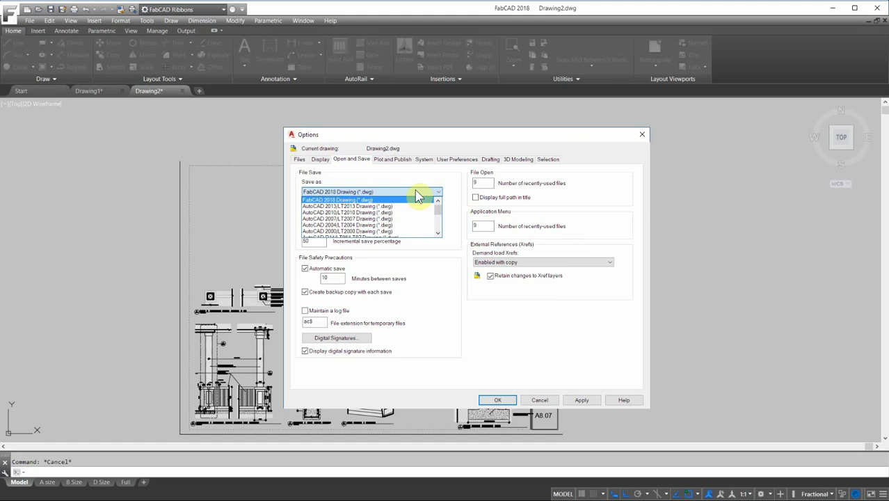
{"action": "left_click", "coordinate": [351, 208]}
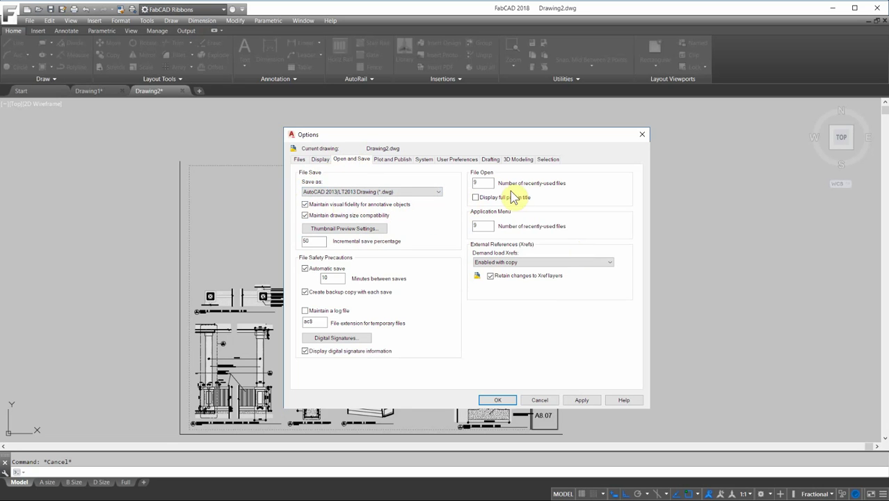
{"action": "left_click", "coordinate": [438, 192]}
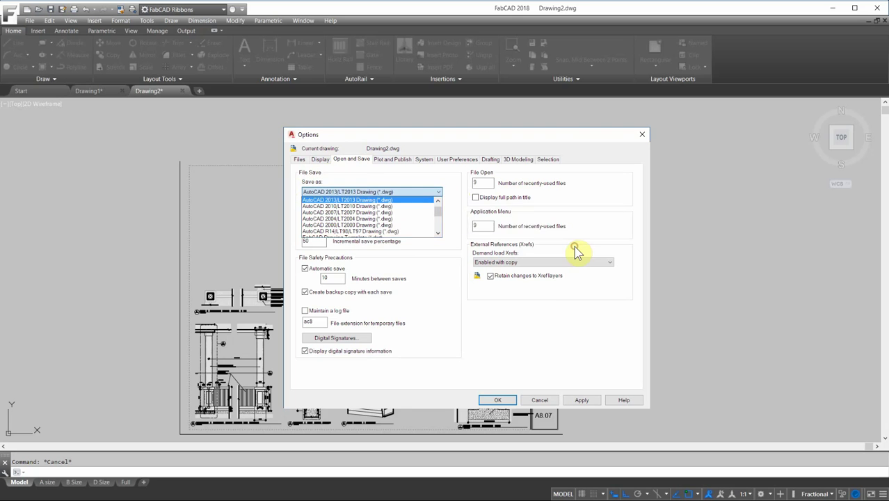
{"action": "left_click", "coordinate": [449, 180]}
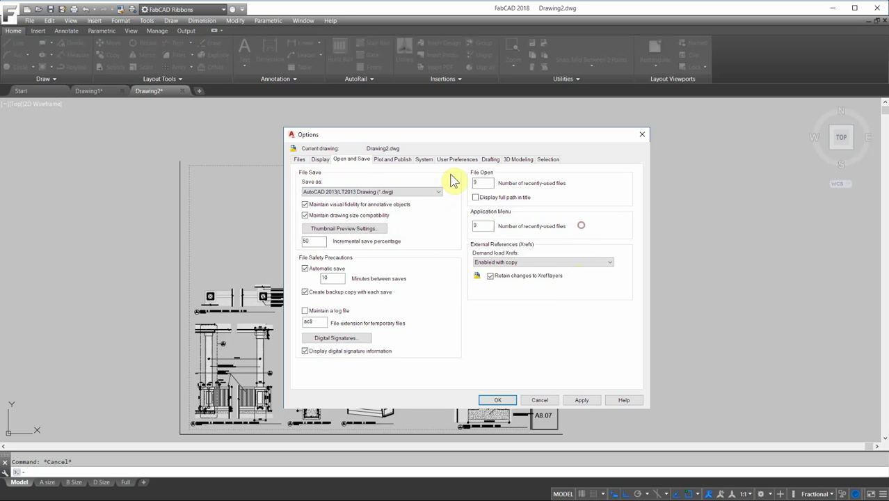
{"action": "left_click", "coordinate": [582, 400]}
Return to Drawing1 and start a 7H gate loaded from the 2" louver template.
{"action": "left_click", "coordinate": [97, 91]}
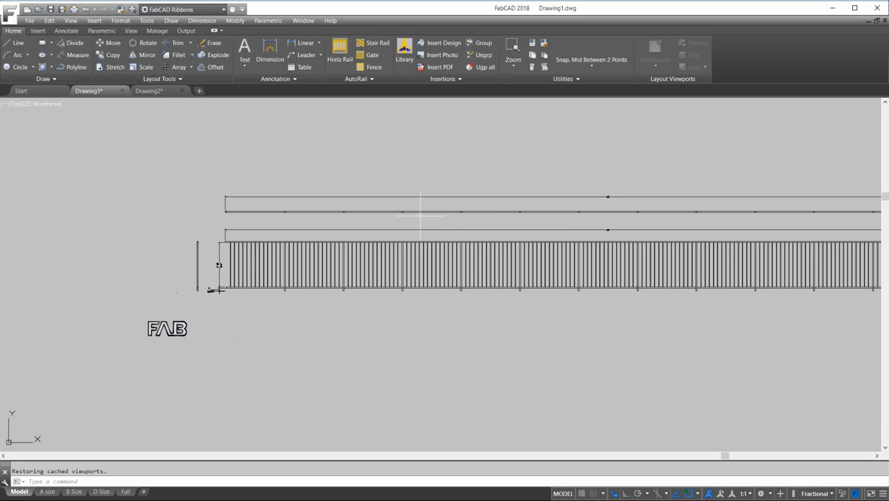
{"action": "scroll", "coordinate": [457, 224], "scroll_direction": "down", "scroll_amount": 3}
{"action": "middle_click_drag", "start_coordinate": [517, 226], "coordinate": [258, 228]}
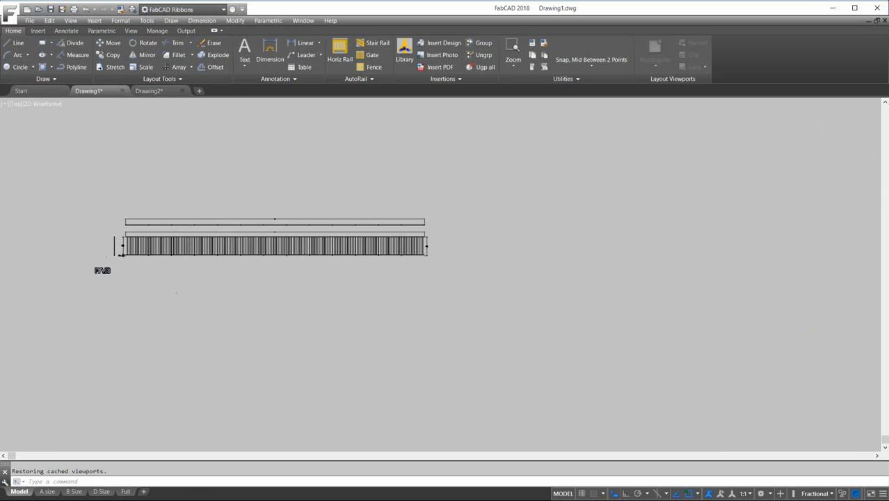
{"action": "left_click", "coordinate": [370, 57]}
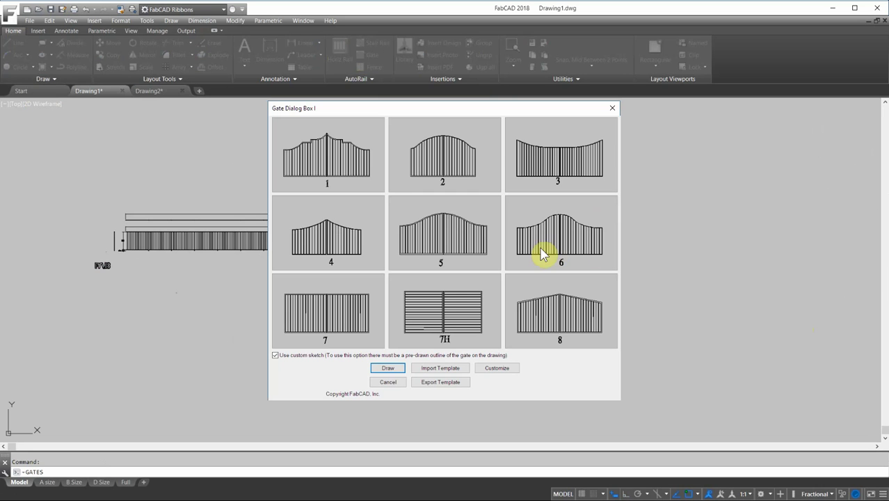
{"action": "left_click", "coordinate": [447, 312]}
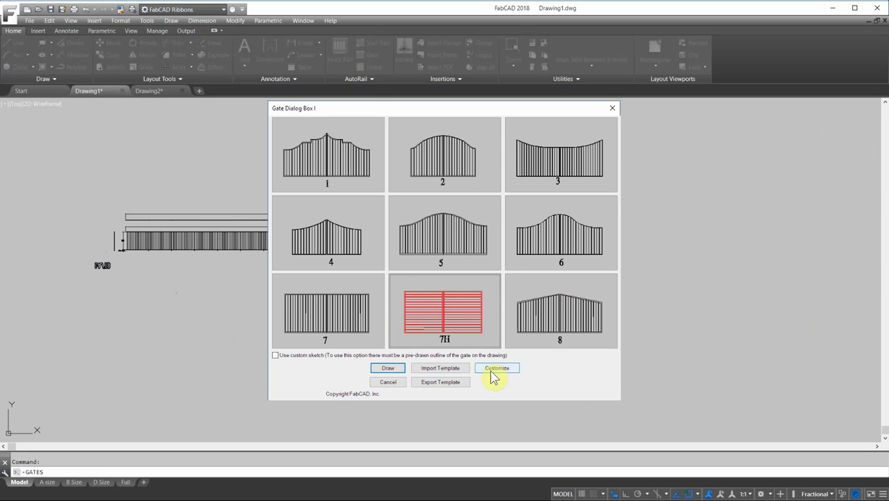
{"action": "left_click", "coordinate": [451, 369]}
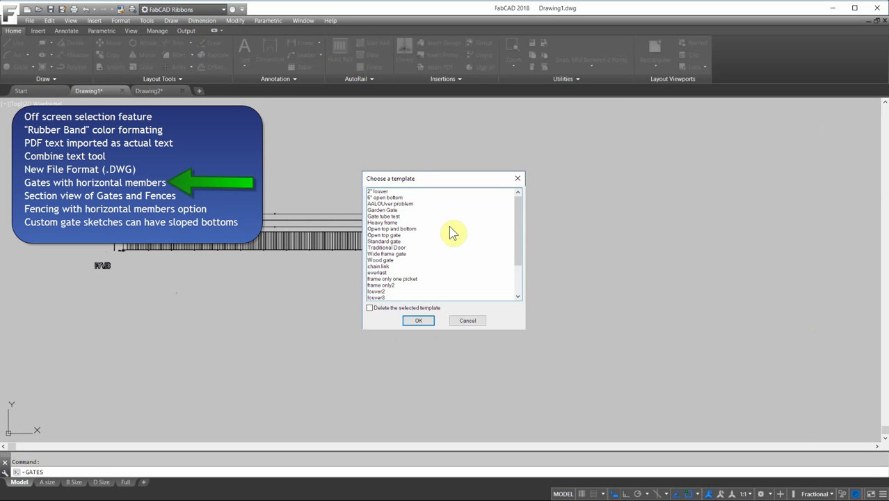
{"action": "left_click", "coordinate": [379, 192]}
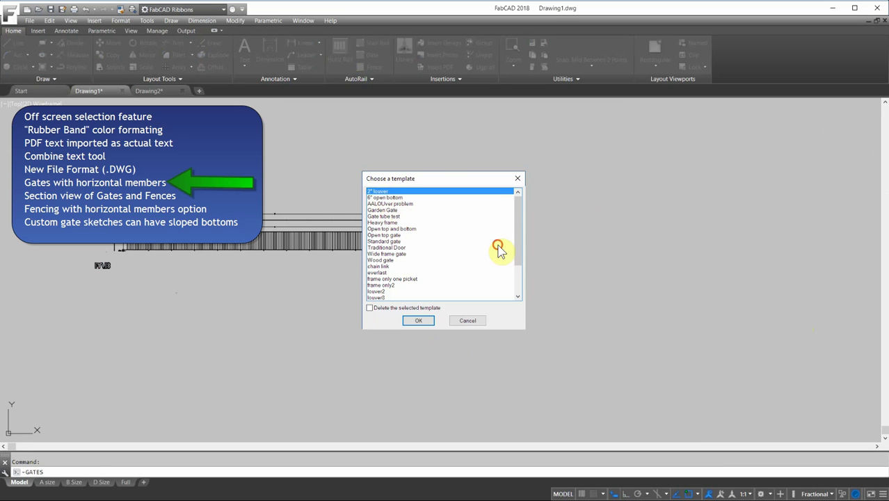
{"action": "left_click", "coordinate": [420, 321]}
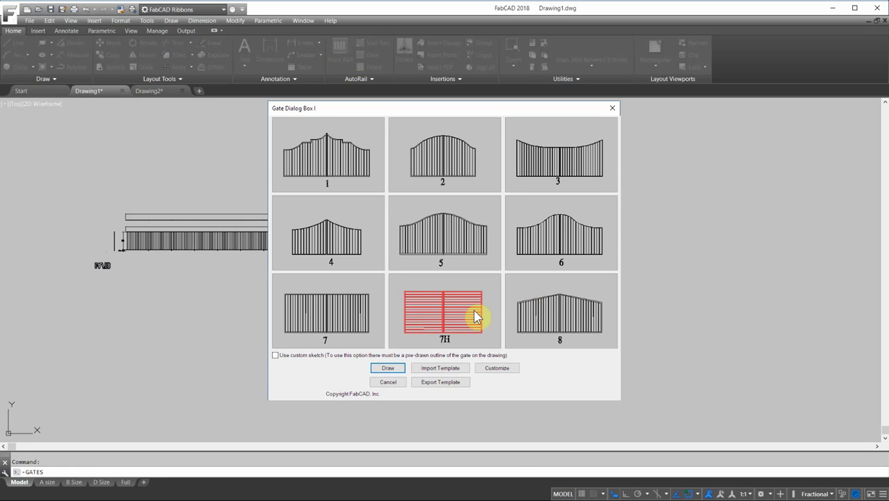
Accept the height and size settings and draw the gate below right of the railing.
{"action": "left_click", "coordinate": [387, 368]}
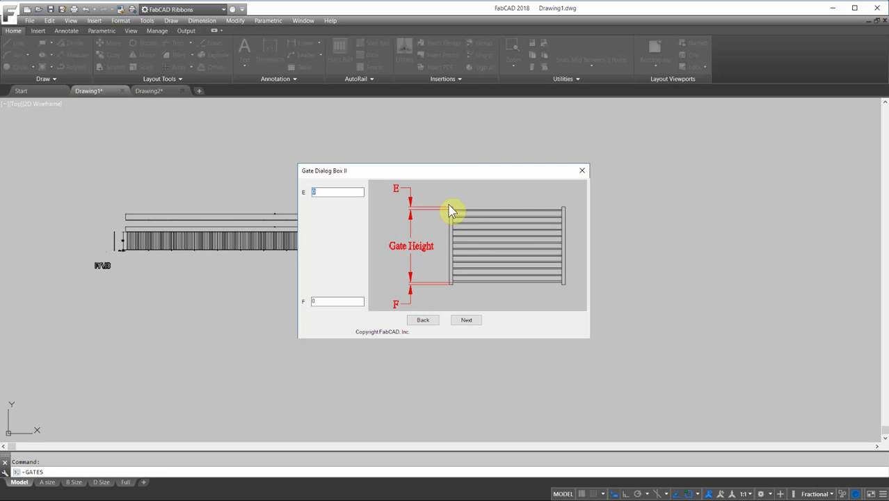
{"action": "left_click", "coordinate": [459, 321]}
{"action": "left_click_drag", "start_coordinate": [189, 28], "coordinate": [522, 44]}
{"action": "left_click", "coordinate": [494, 199]}
{"action": "left_click", "coordinate": [547, 348]}
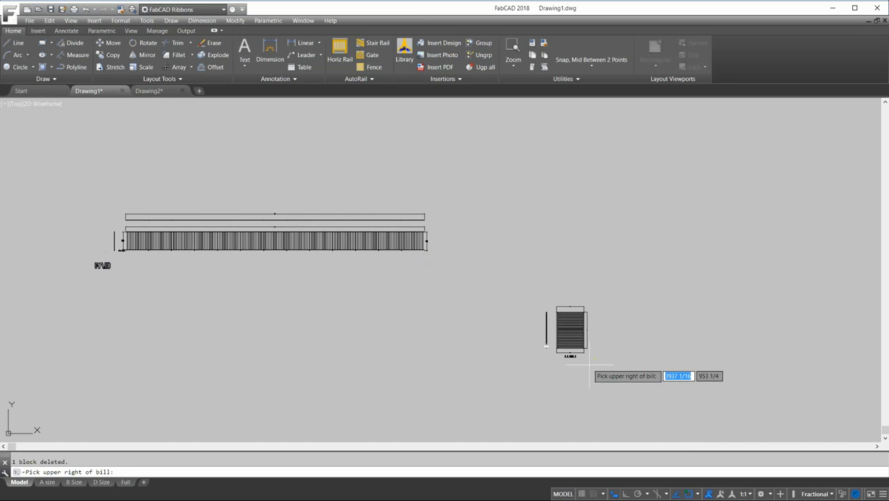
Place the Gate 1 bill table below the gate, then zoom and pan to inspect both.
{"action": "left_click", "coordinate": [589, 365]}
{"action": "scroll", "coordinate": [549, 329], "scroll_direction": "up", "scroll_amount": 8}
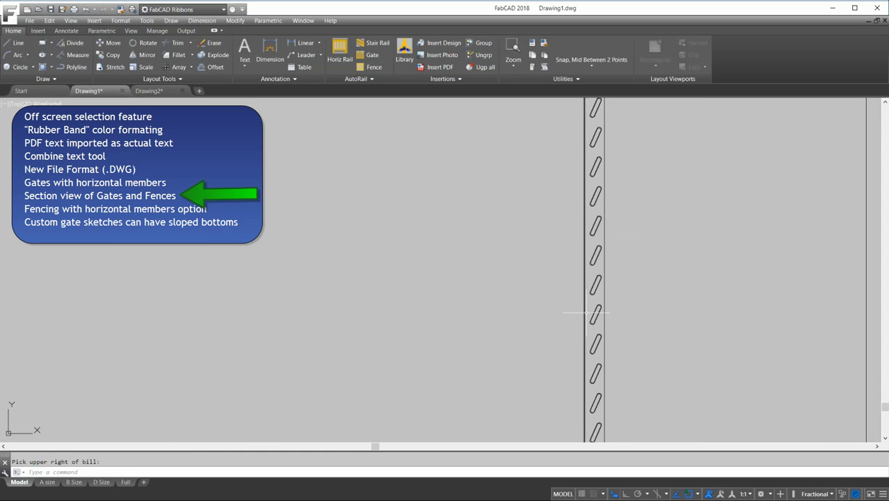
{"action": "scroll", "coordinate": [663, 172], "scroll_direction": "down", "scroll_amount": 3}
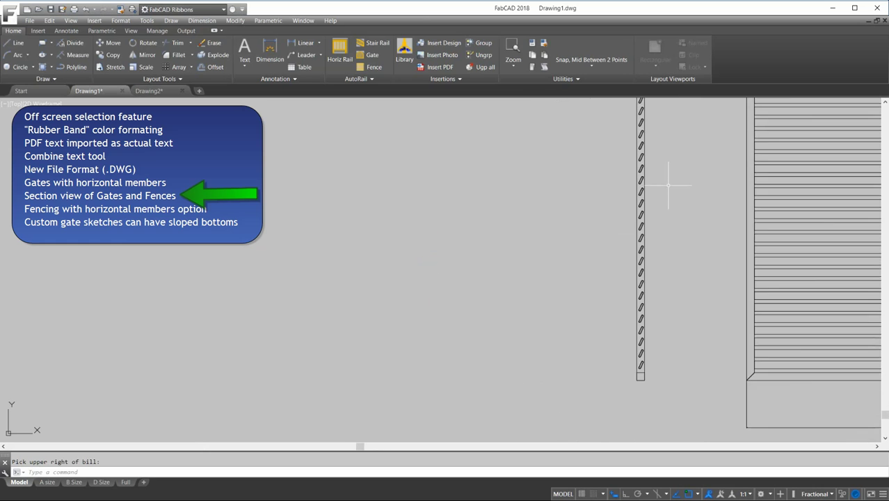
{"action": "scroll", "coordinate": [690, 194], "scroll_direction": "down", "scroll_amount": 3}
{"action": "middle_click_drag", "start_coordinate": [589, 224], "coordinate": [477, 244]}
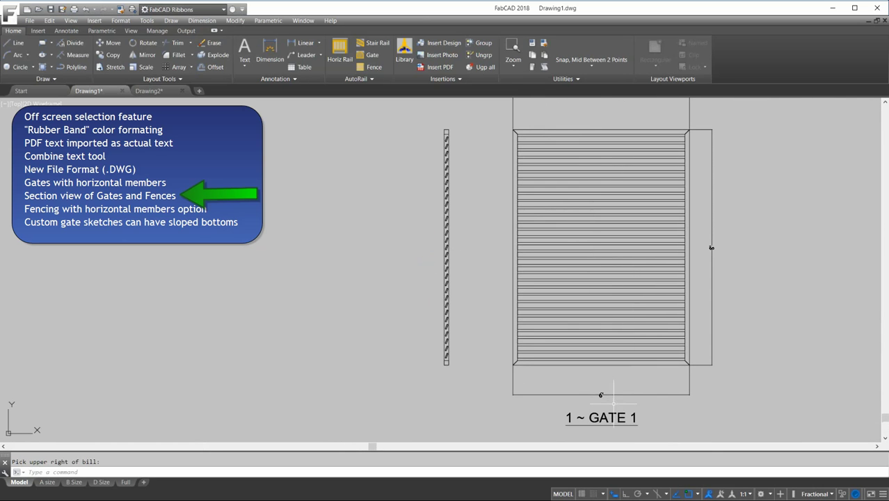
{"action": "middle_click_drag", "start_coordinate": [612, 402], "coordinate": [606, 159]}
{"action": "scroll", "coordinate": [469, 337], "scroll_direction": "down", "scroll_amount": 4}
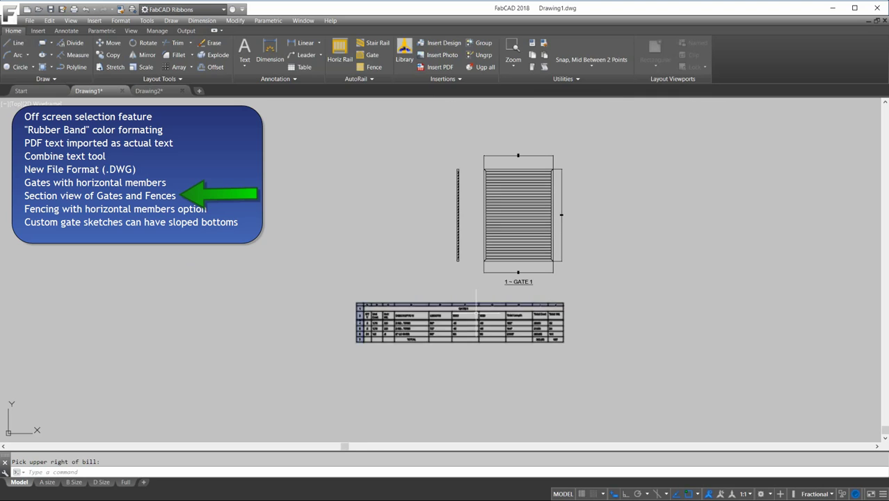
{"action": "left_click", "coordinate": [372, 68]}
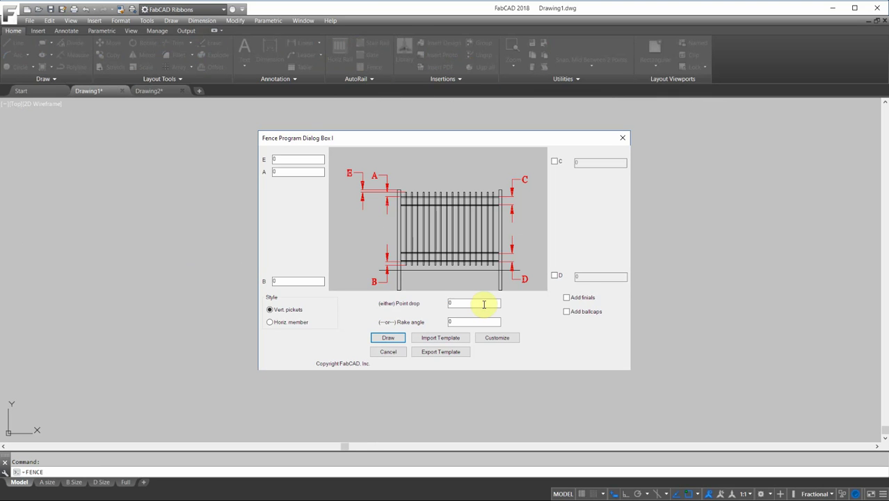
{"action": "left_click", "coordinate": [278, 324]}
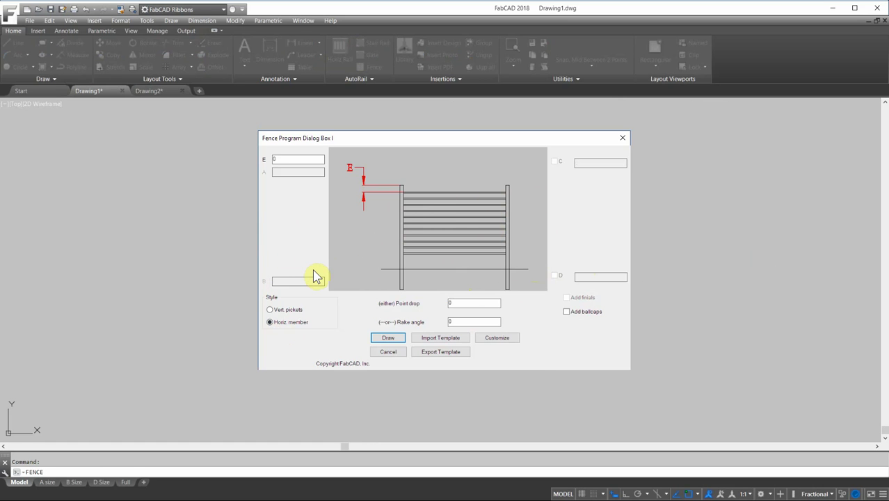
{"action": "left_click", "coordinate": [388, 351]}
{"action": "scroll", "coordinate": [542, 283], "scroll_direction": "down", "scroll_amount": 4}
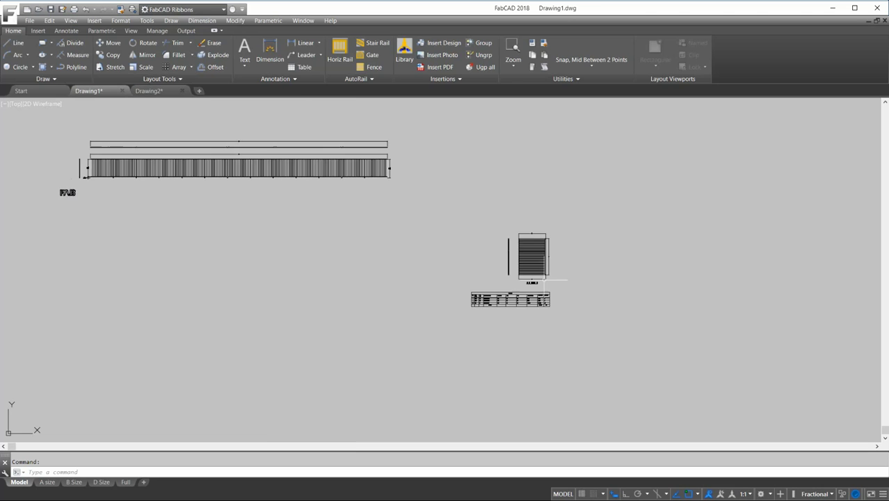
Draw a rectangle in the empty space to the right of the drawings.
{"action": "middle_click_drag", "start_coordinate": [543, 284], "coordinate": [240, 285]}
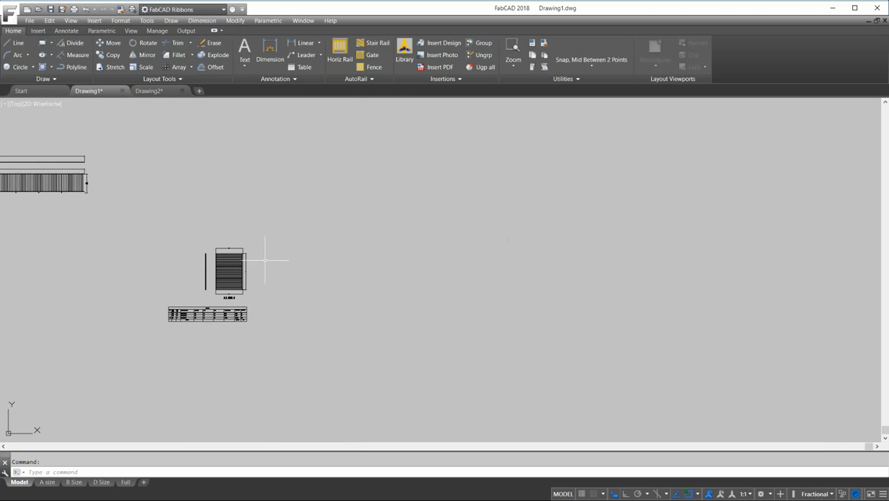
{"action": "left_click", "coordinate": [42, 43]}
{"action": "left_click", "coordinate": [326, 278]}
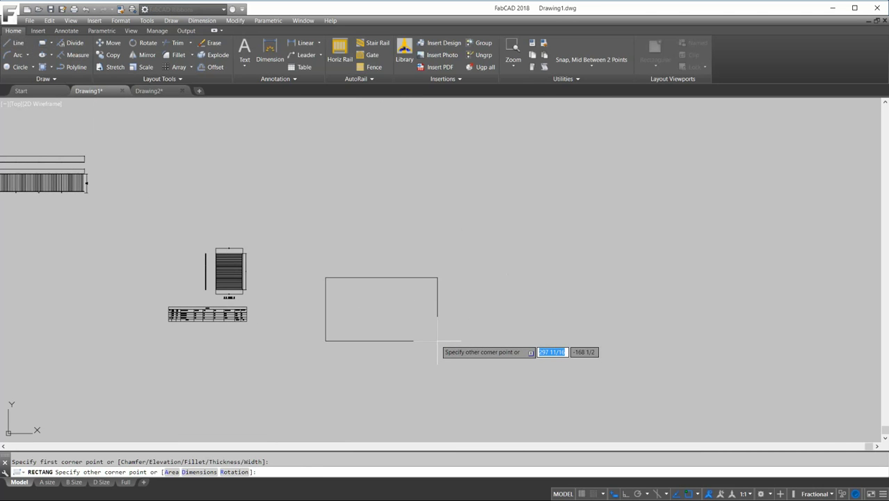
{"action": "left_click", "coordinate": [437, 337]}
{"action": "scroll", "coordinate": [406, 337], "scroll_direction": "up", "scroll_amount": 4}
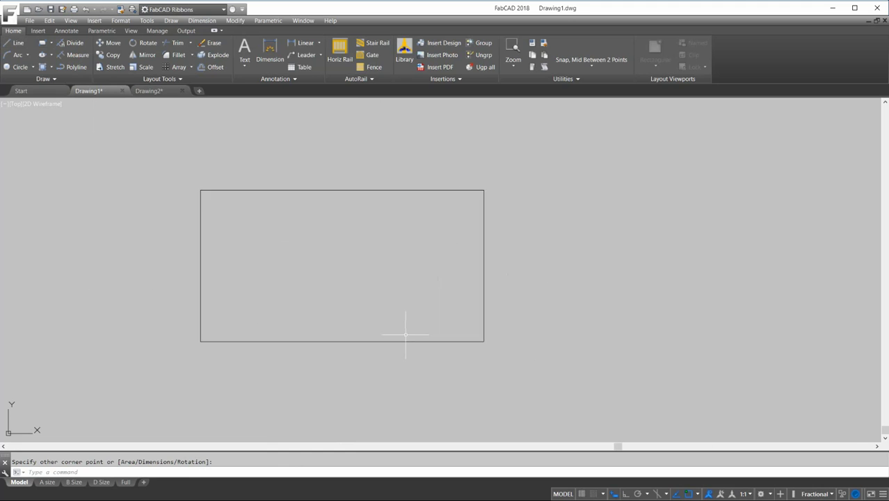
Raise the rectangle's bottom-right corner so its bottom edge slopes upward to the right.
{"action": "left_click", "coordinate": [495, 338]}
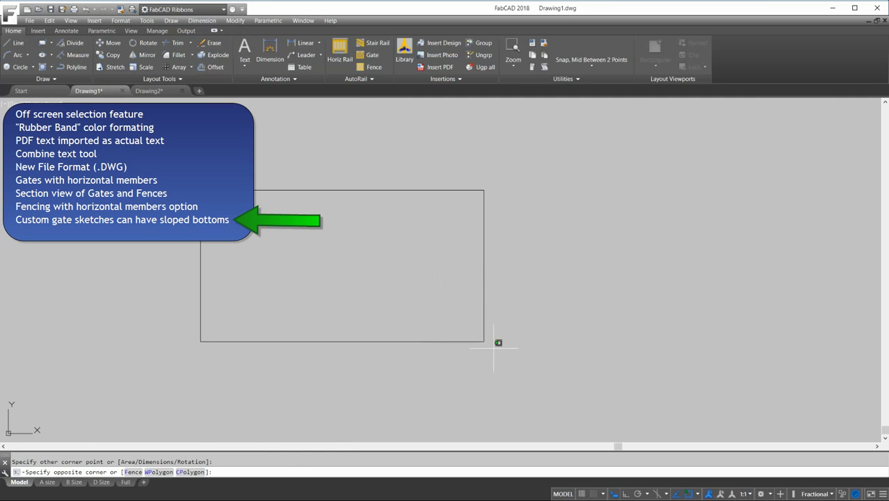
{"action": "left_click", "coordinate": [448, 324]}
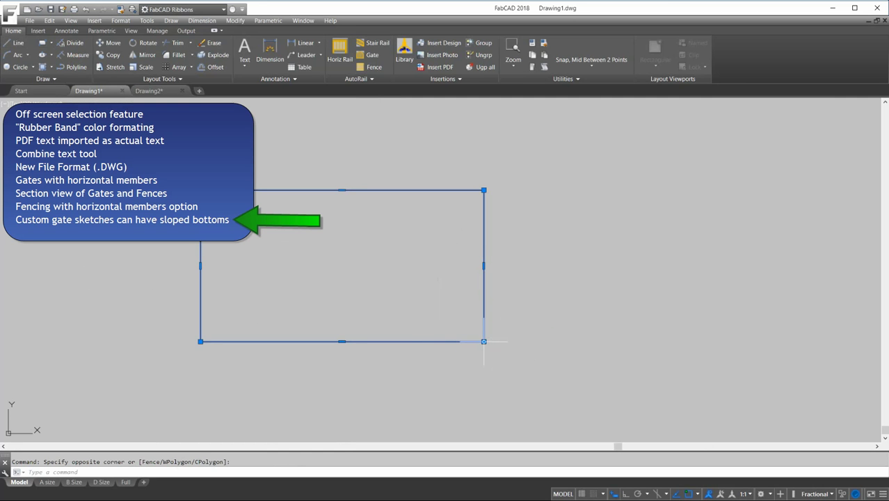
{"action": "left_click", "coordinate": [483, 341]}
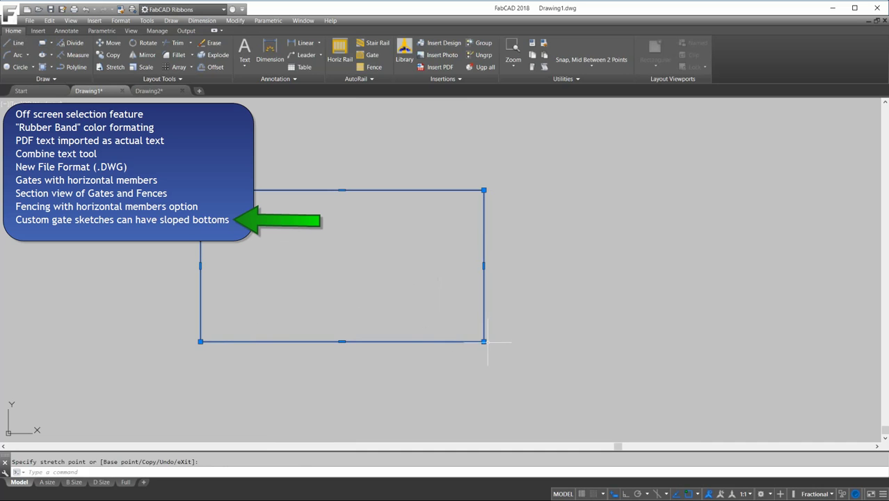
{"action": "left_click", "coordinate": [487, 321]}
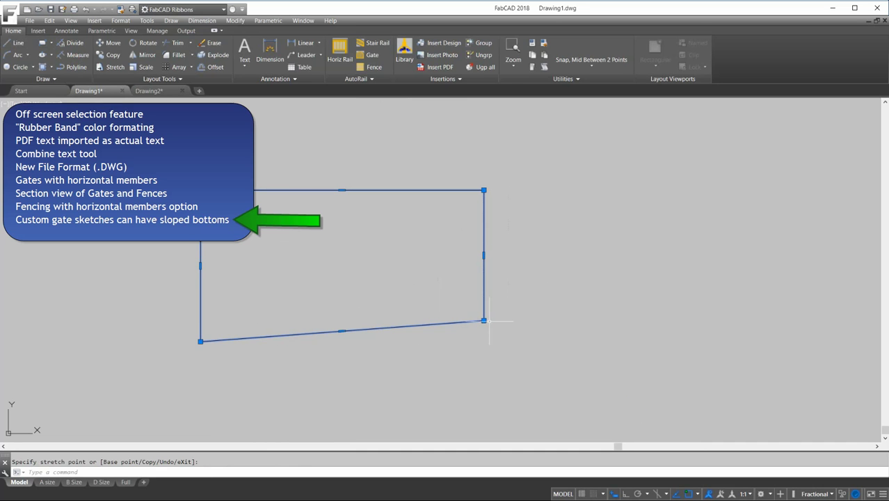
{"action": "key", "text": "Escape"}
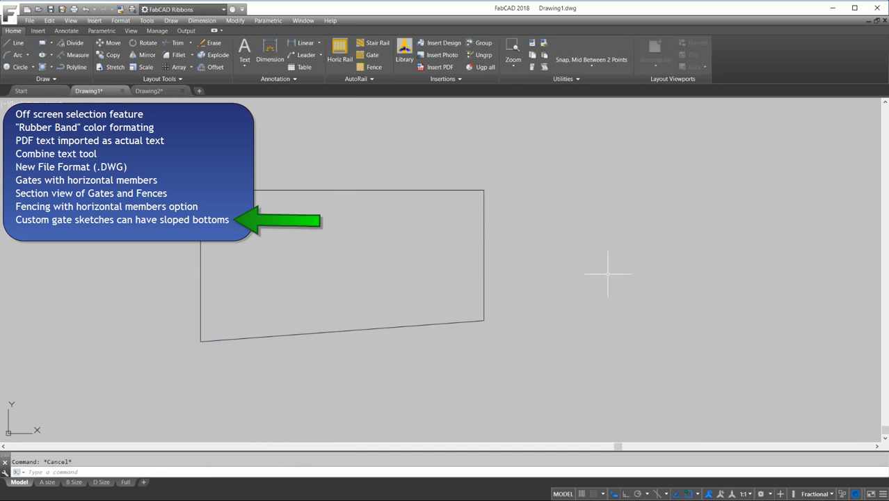
Start a new gate from the Standard template, using the sloped outline as a custom sketch.
{"action": "left_click", "coordinate": [358, 54]}
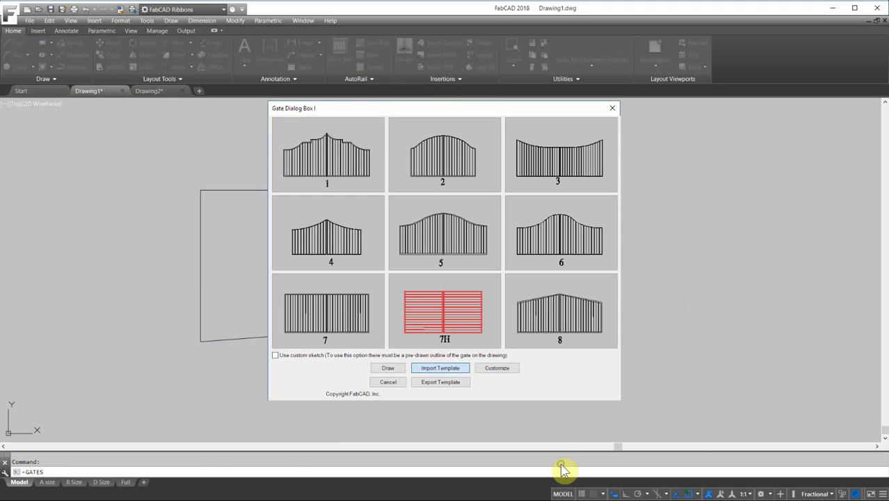
{"action": "left_click", "coordinate": [391, 244]}
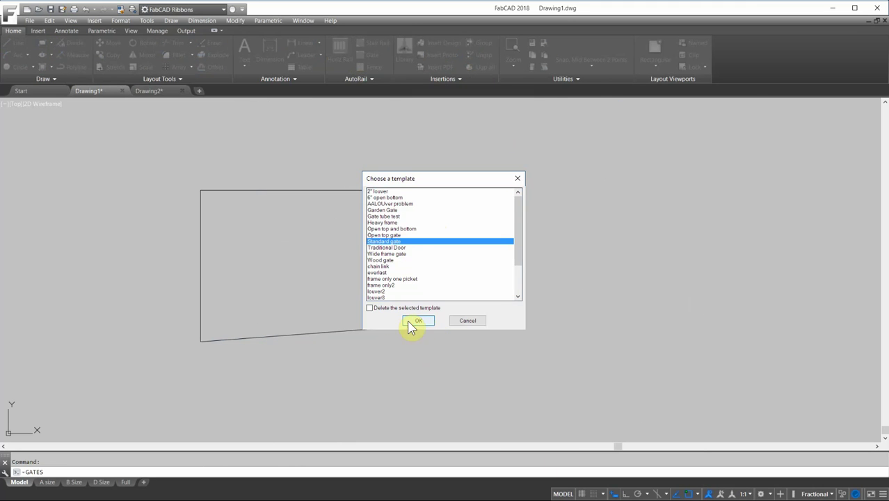
{"action": "left_click", "coordinate": [418, 320]}
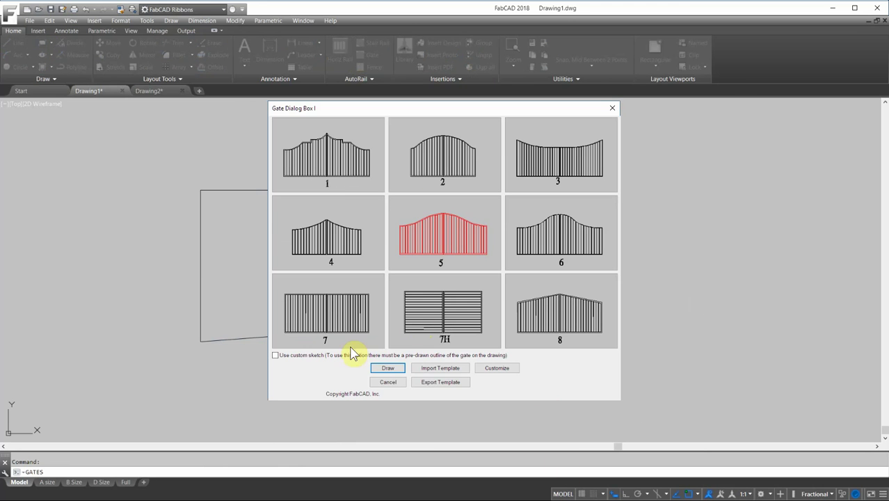
{"action": "left_click", "coordinate": [276, 355]}
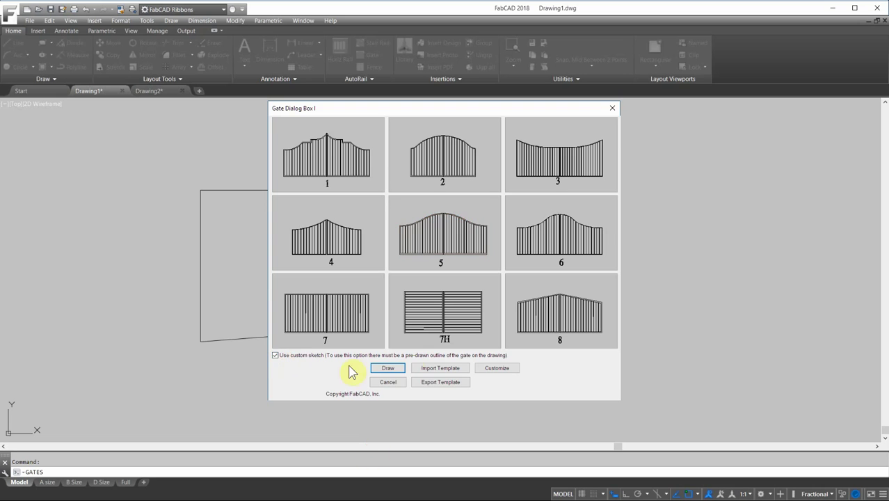
{"action": "left_click", "coordinate": [391, 371]}
Confirm the gate parameters, choose a picket finial and place the Gate 2 elevation.
{"action": "left_click", "coordinate": [464, 331]}
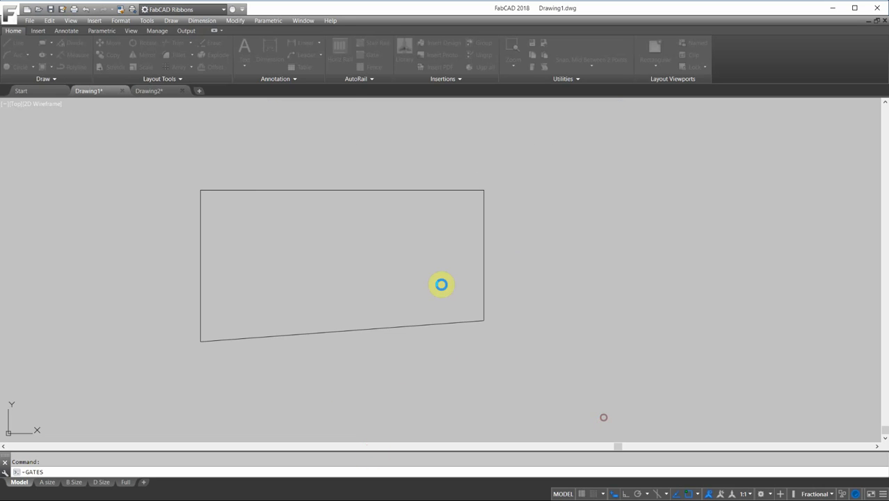
{"action": "left_click", "coordinate": [441, 284]}
{"action": "left_click", "coordinate": [150, 195]}
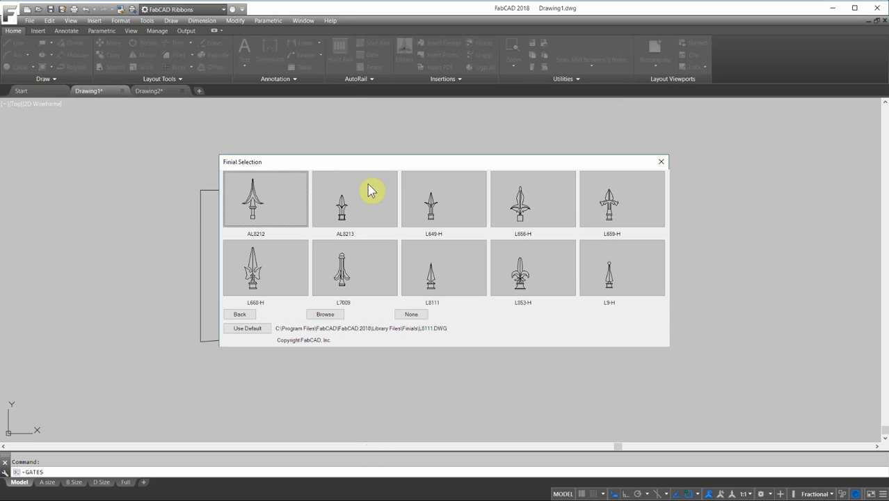
{"action": "left_click", "coordinate": [345, 426]}
{"action": "left_click", "coordinate": [587, 198]}
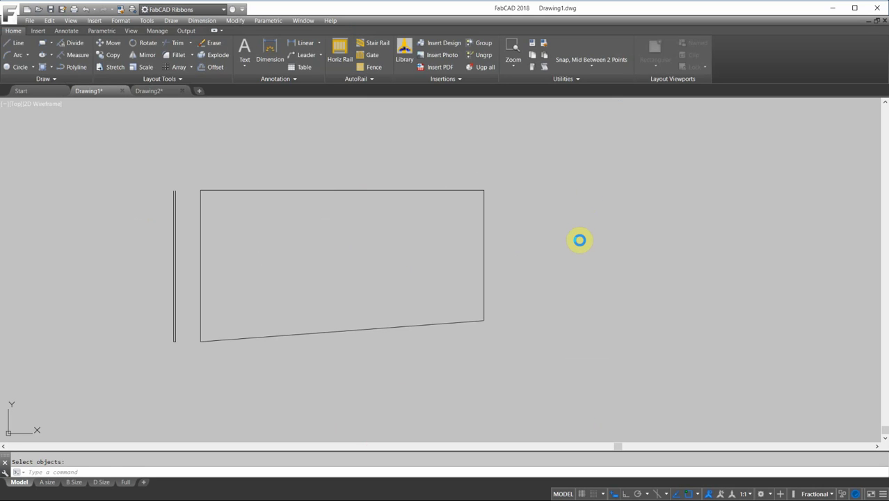
{"action": "left_click", "coordinate": [579, 240]}
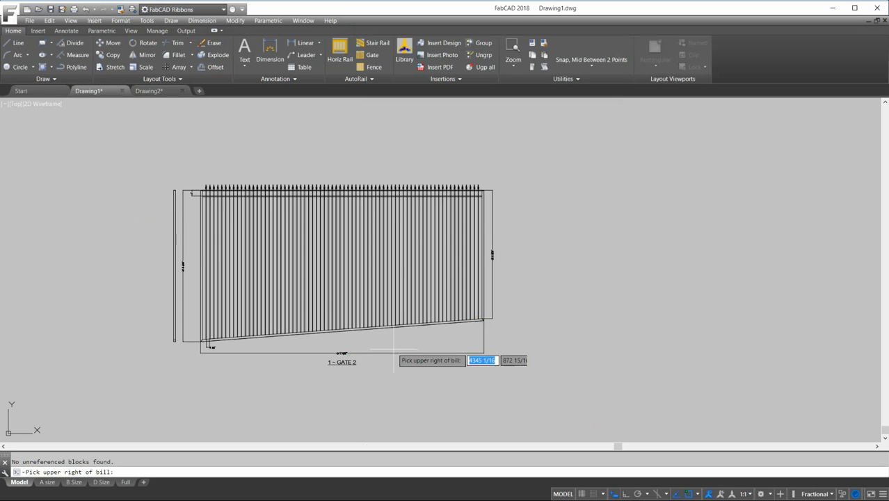
Zoom out and set the upper-right corner of the Gate 2 bill table.
{"action": "scroll", "coordinate": [571, 341], "scroll_direction": "down", "scroll_amount": 3}
{"action": "scroll", "coordinate": [495, 362], "scroll_direction": "up", "scroll_amount": 5}
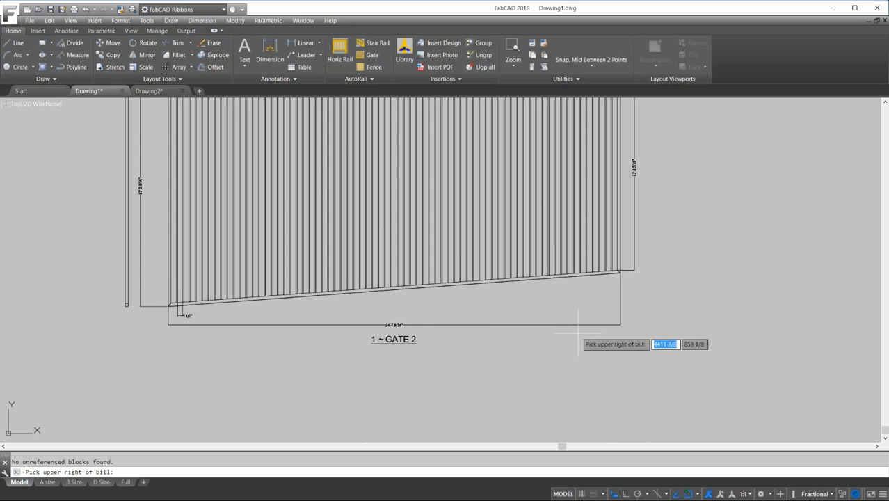
{"action": "scroll", "coordinate": [594, 330], "scroll_direction": "down", "scroll_amount": 4}
{"action": "left_click", "coordinate": [794, 445]}
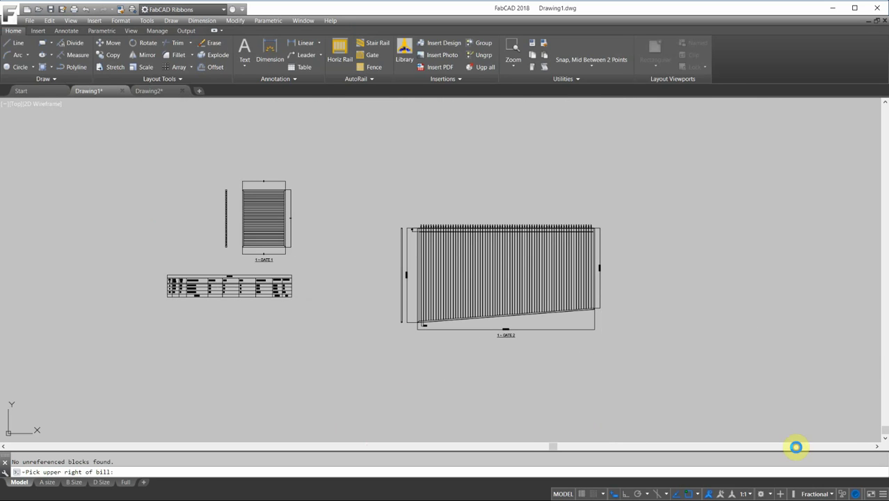
Zoom in and out to check the Gate 2 bill table listing tubes and channels.
{"action": "scroll", "coordinate": [546, 316], "scroll_direction": "up", "scroll_amount": 5}
{"action": "scroll", "coordinate": [577, 296], "scroll_direction": "down", "scroll_amount": 4}
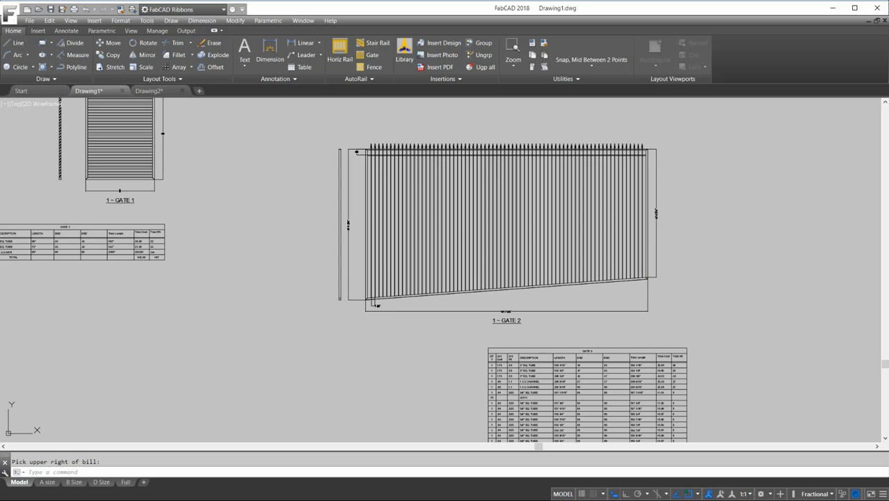
Set snapping to Geometric Center and draw a six-sided inscribed polygon in empty space.
{"action": "mouse_move", "coordinate": [756, 210]}
{"action": "middle_mouse_down"}
{"action": "mouse_move", "coordinate": [608, 356]}
{"action": "mouse_move", "coordinate": [528, 365]}
{"action": "middle_mouse_up"}
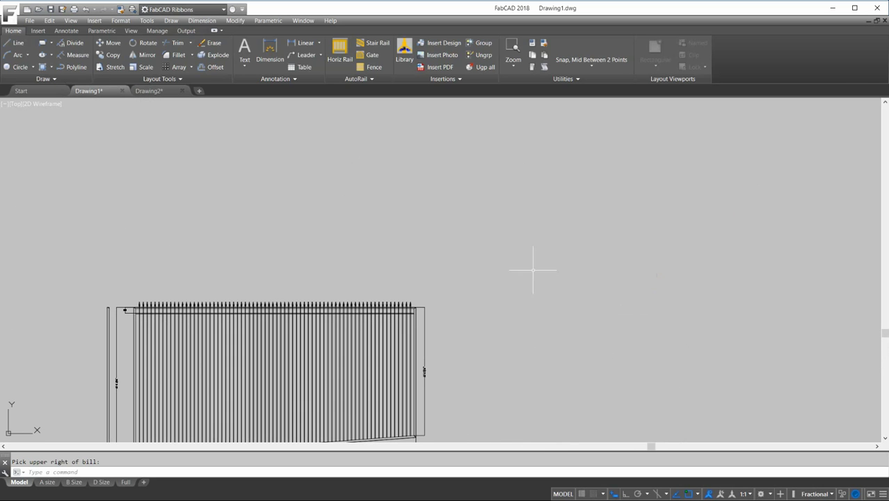
{"action": "left_click", "coordinate": [591, 61]}
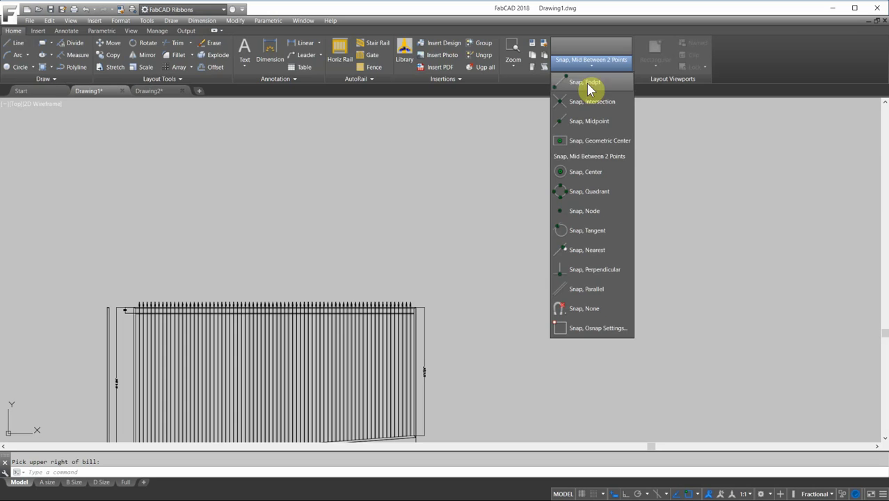
{"action": "left_click", "coordinate": [581, 142]}
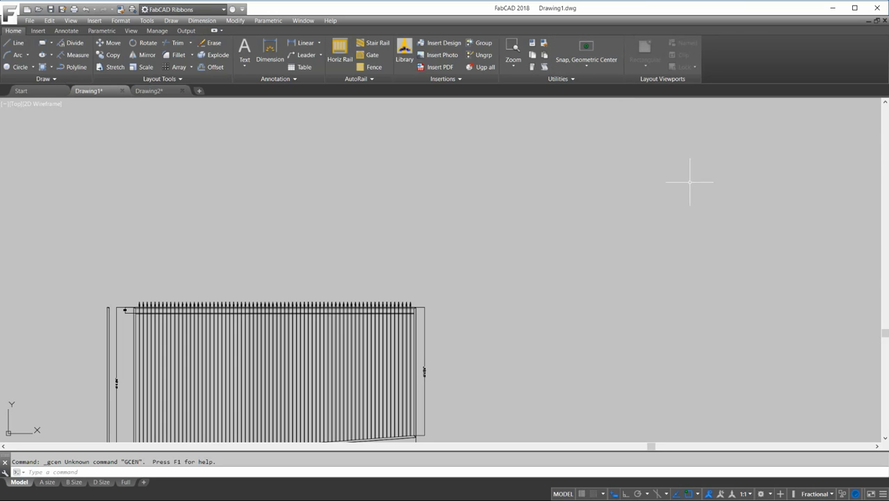
{"action": "left_click", "coordinate": [51, 43]}
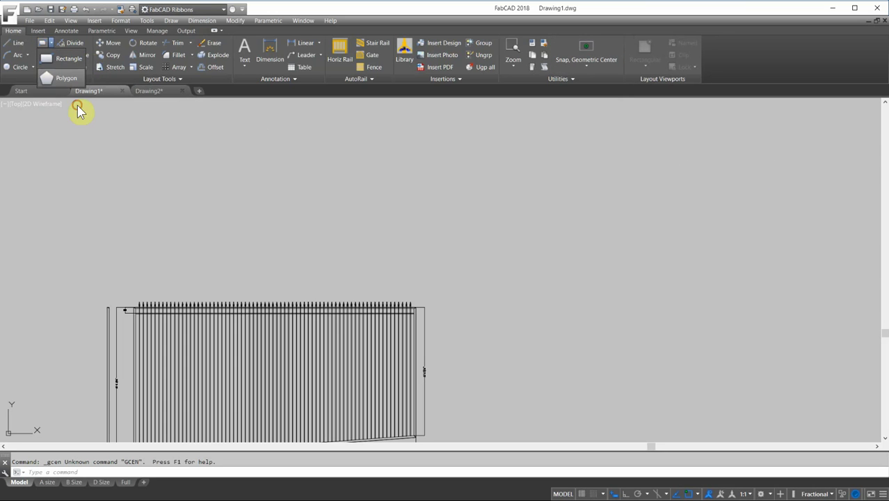
{"action": "left_click", "coordinate": [66, 77]}
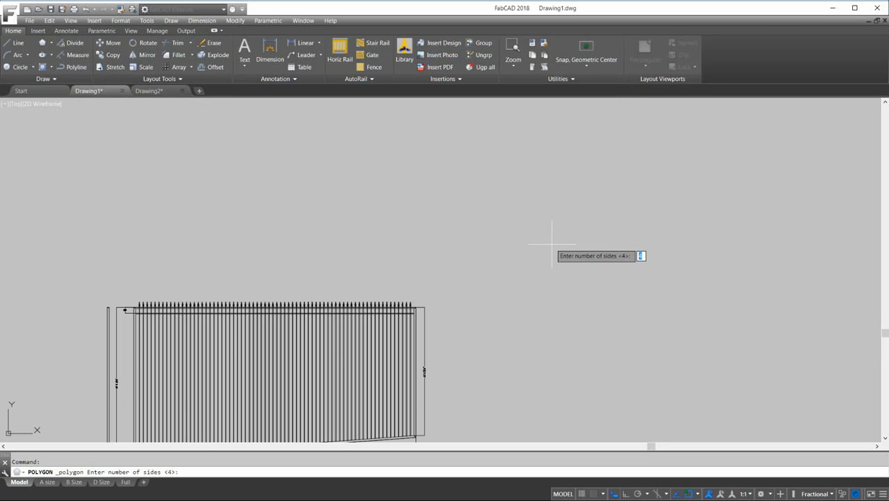
{"action": "type", "text": "6"}
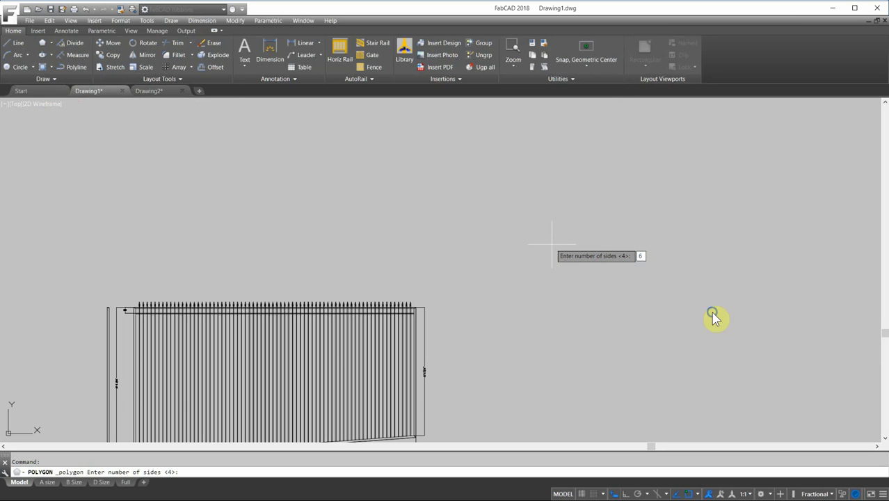
{"action": "key", "text": "Return"}
{"action": "left_click", "coordinate": [557, 248]}
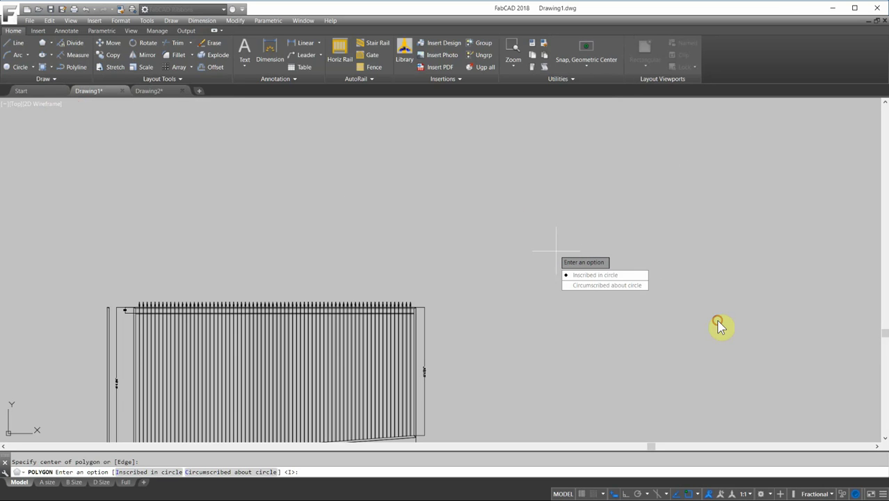
{"action": "left_click", "coordinate": [584, 275]}
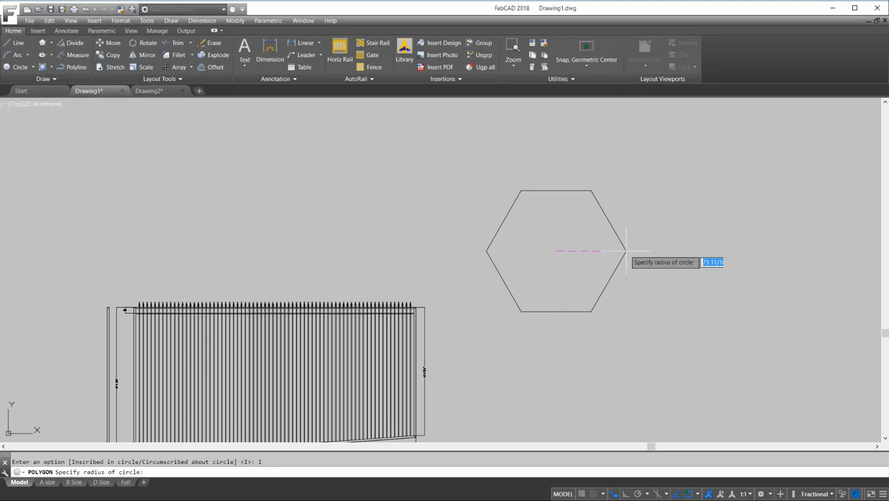
{"action": "left_click", "coordinate": [624, 253]}
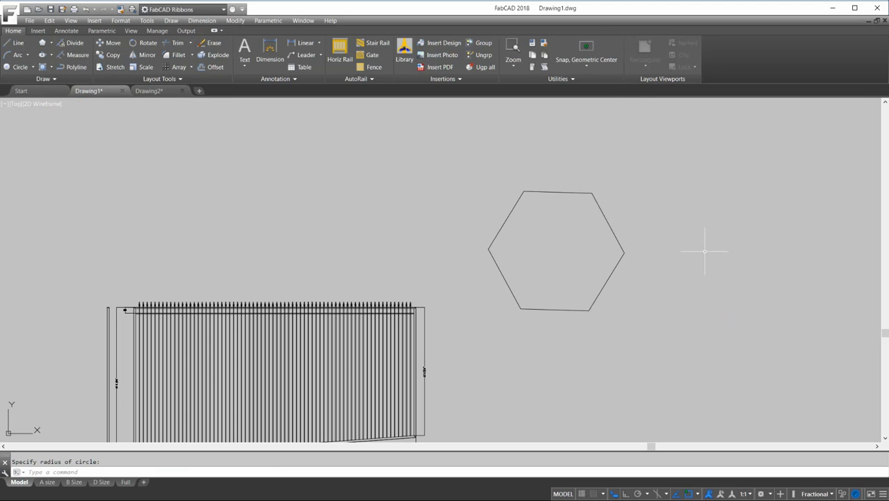
Draw a circle centred on the hexagon's geometric center, sized inside the hexagon.
{"action": "left_click", "coordinate": [18, 67]}
{"action": "left_click", "coordinate": [588, 59]}
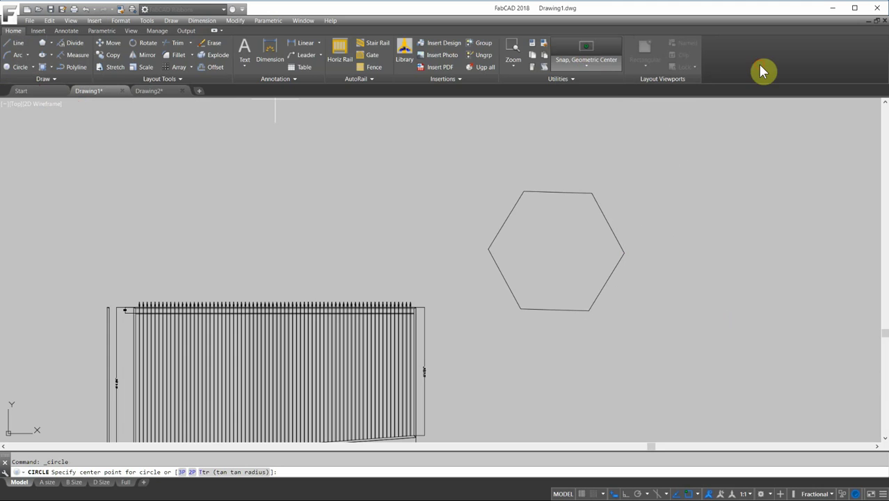
{"action": "left_click", "coordinate": [560, 209]}
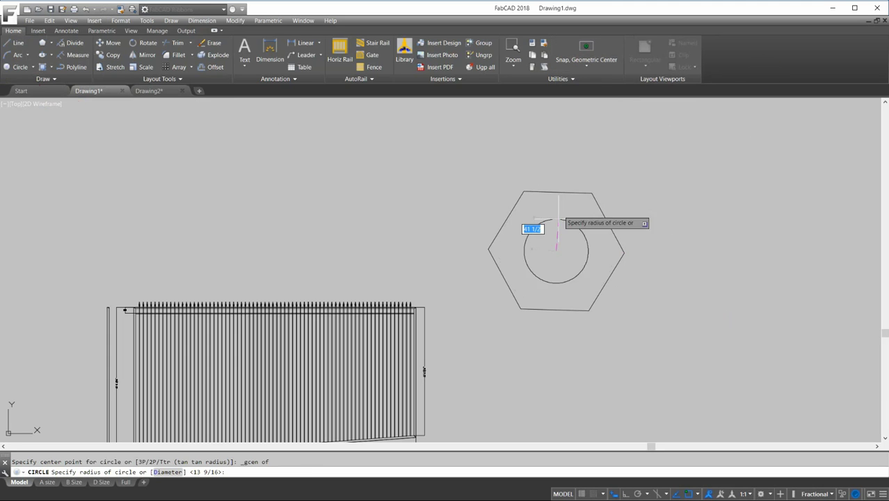
{"action": "left_click", "coordinate": [587, 249]}
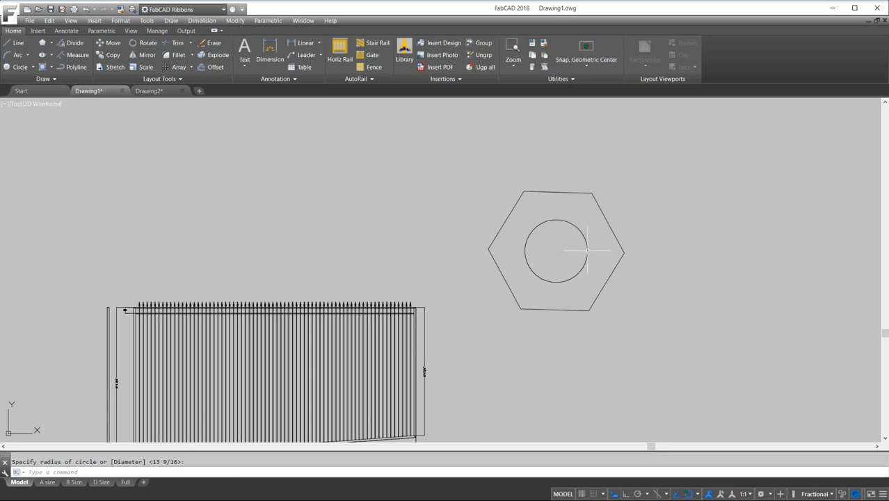
{"action": "scroll", "coordinate": [559, 256], "scroll_direction": "down", "scroll_amount": 4}
{"action": "scroll", "coordinate": [561, 256], "scroll_direction": "up", "scroll_amount": 8}
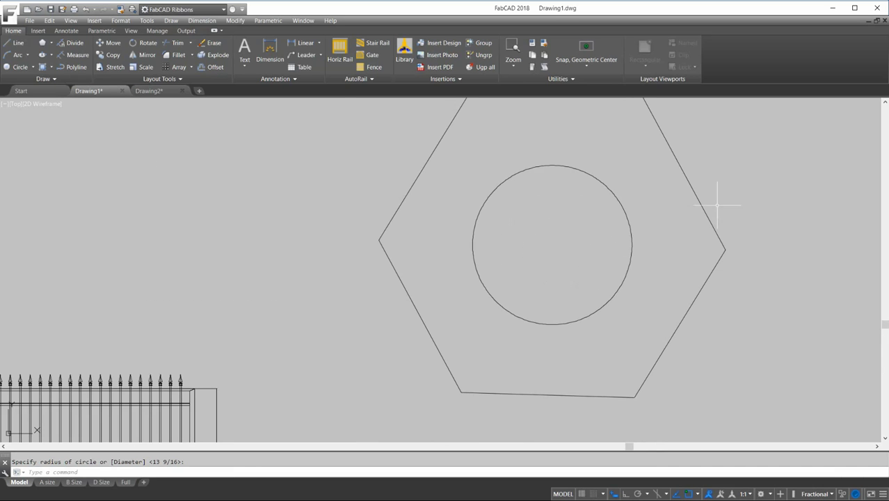
{"action": "scroll", "coordinate": [337, 122], "scroll_direction": "down", "scroll_amount": 2}
Draw a line from the hexagon's geometric center out past its lower-right edge.
{"action": "left_click", "coordinate": [15, 43]}
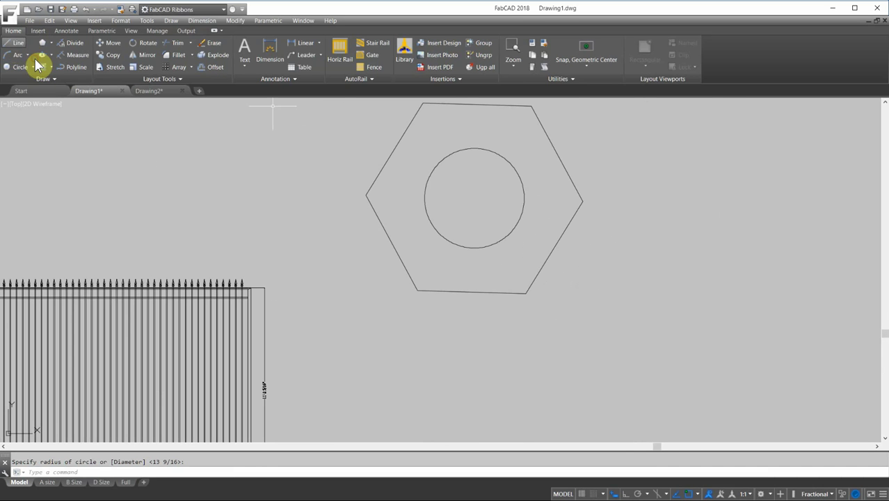
{"action": "left_click", "coordinate": [587, 54]}
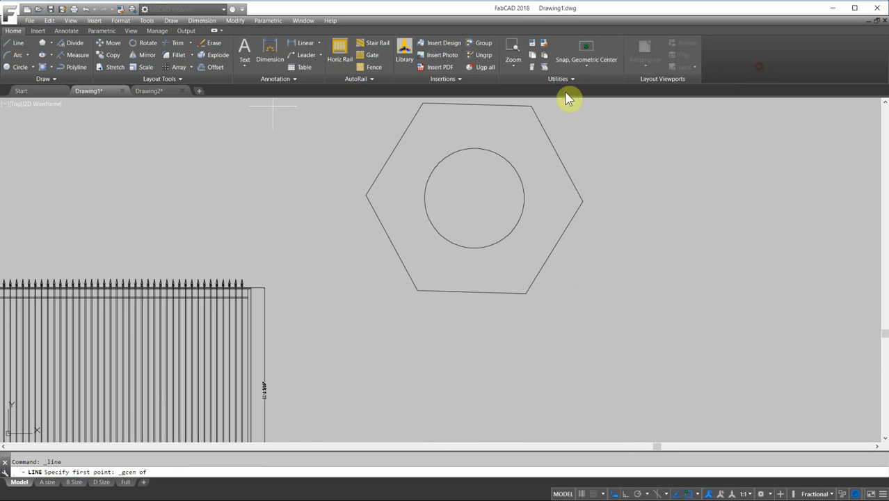
{"action": "left_click", "coordinate": [549, 146]}
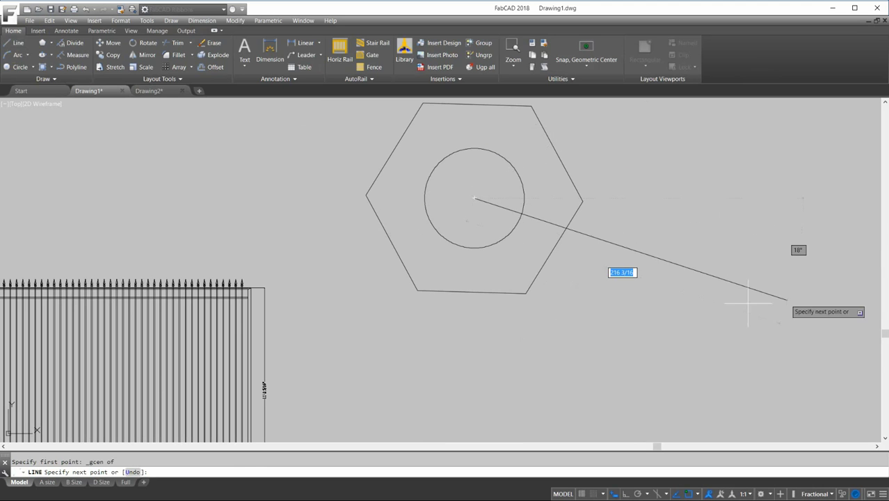
{"action": "left_click", "coordinate": [653, 284]}
{"action": "key", "text": "Return"}
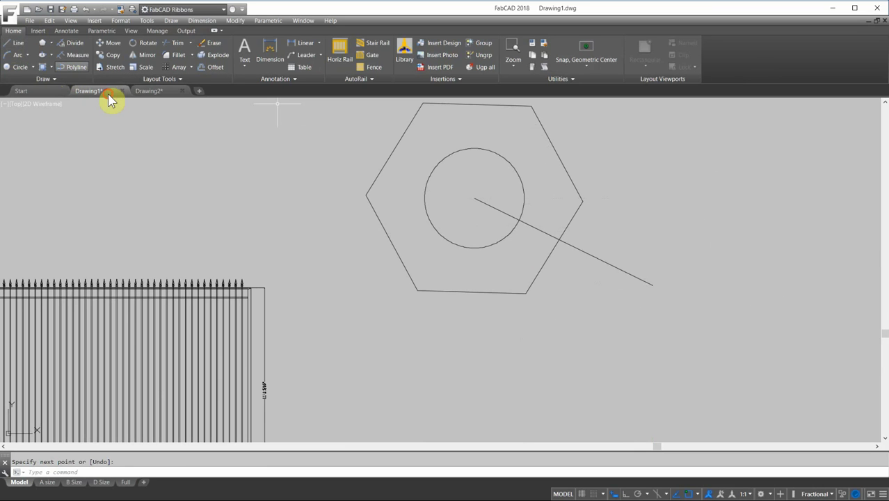
Draw a closed irregular polyline to the right of the hexagon.
{"action": "left_click", "coordinate": [721, 178]}
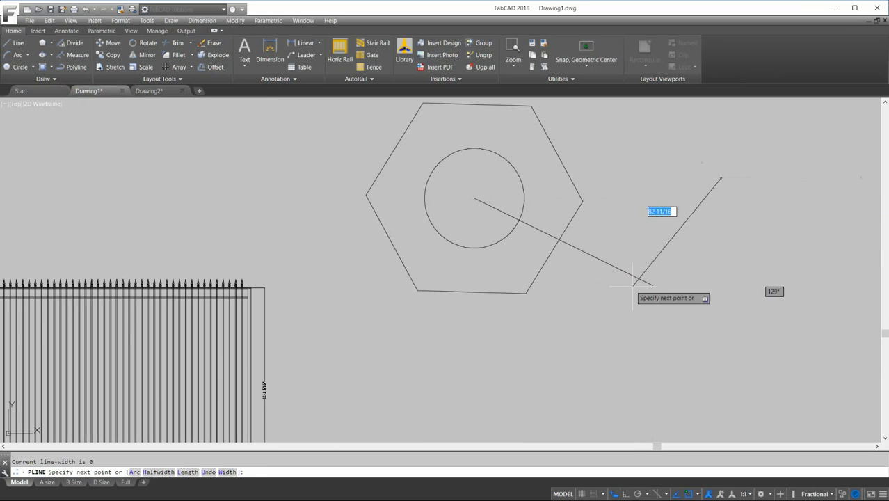
{"action": "left_click", "coordinate": [586, 332]}
{"action": "left_click", "coordinate": [736, 370]}
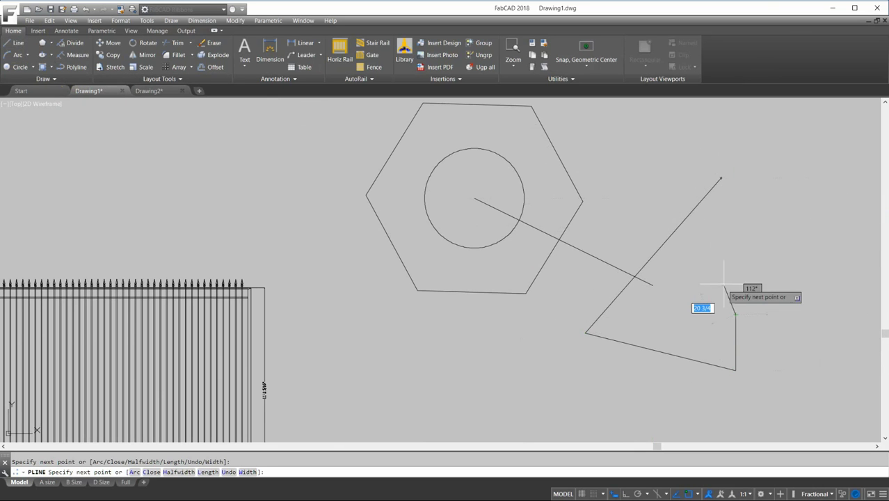
{"action": "left_click", "coordinate": [815, 280]}
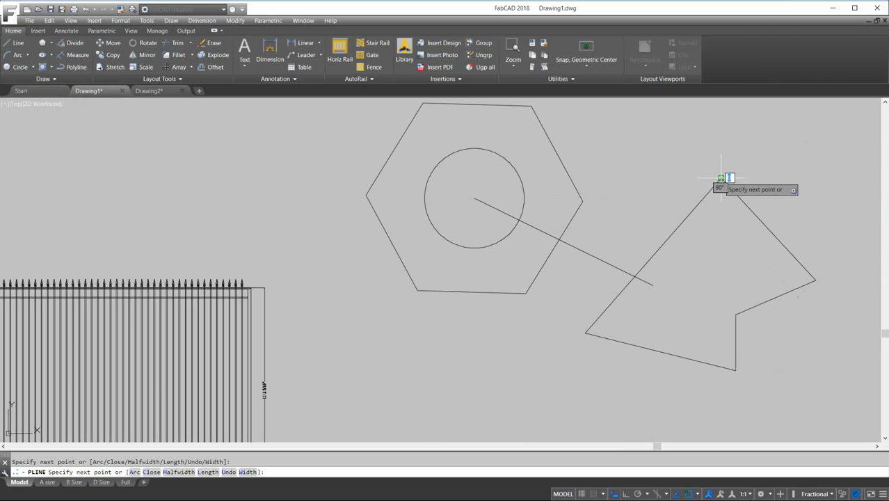
{"action": "left_click", "coordinate": [720, 178]}
{"action": "key", "text": "Return"}
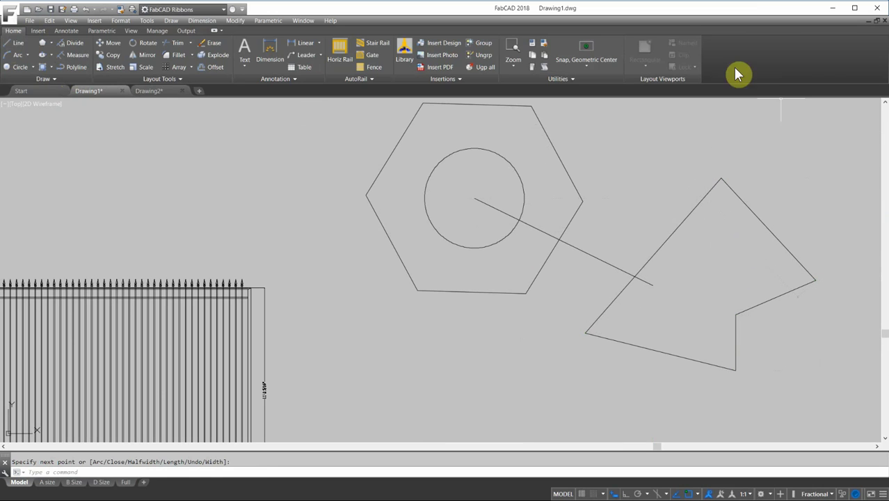
Start a line at the polyline's geometric center using the Geometric Center snap.
{"action": "left_click", "coordinate": [12, 47]}
{"action": "left_click", "coordinate": [586, 59]}
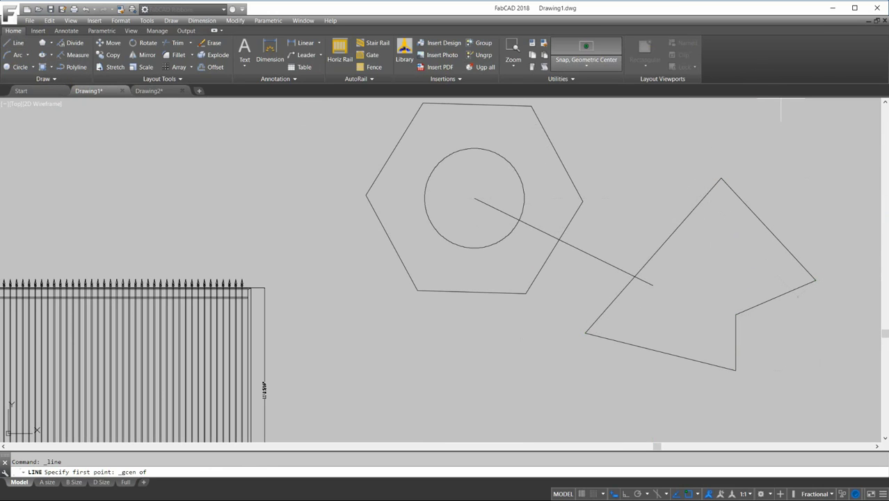
{"action": "left_click", "coordinate": [763, 226]}
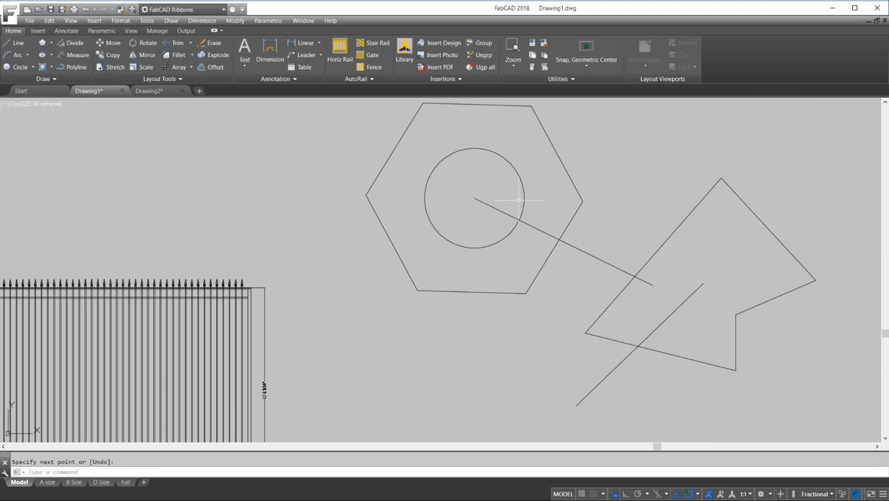
{"action": "scroll", "coordinate": [550, 206], "scroll_direction": "down", "scroll_amount": 4}
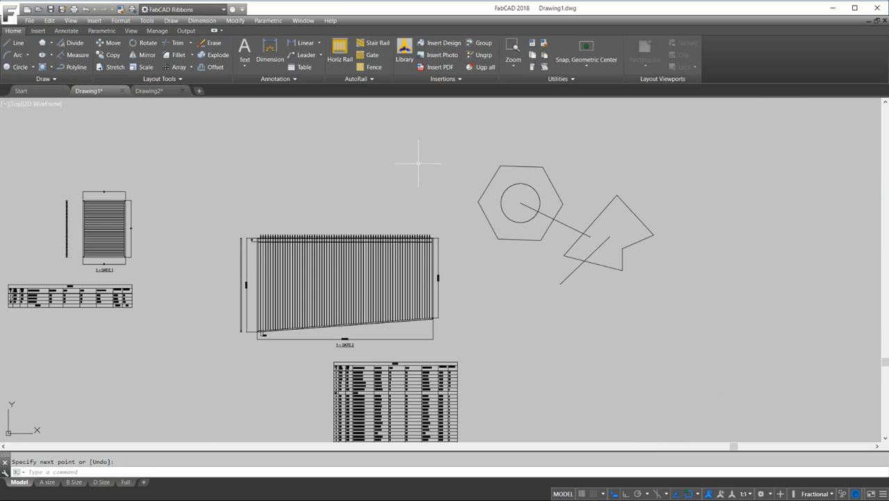
Insert the 89_14.dwg collar from DesignCenter as a block above the fence.
{"action": "mouse_move", "coordinate": [326, 143]}
{"action": "middle_mouse_down"}
{"action": "mouse_move", "coordinate": [504, 210]}
{"action": "mouse_move", "coordinate": [487, 167]}
{"action": "middle_mouse_up"}
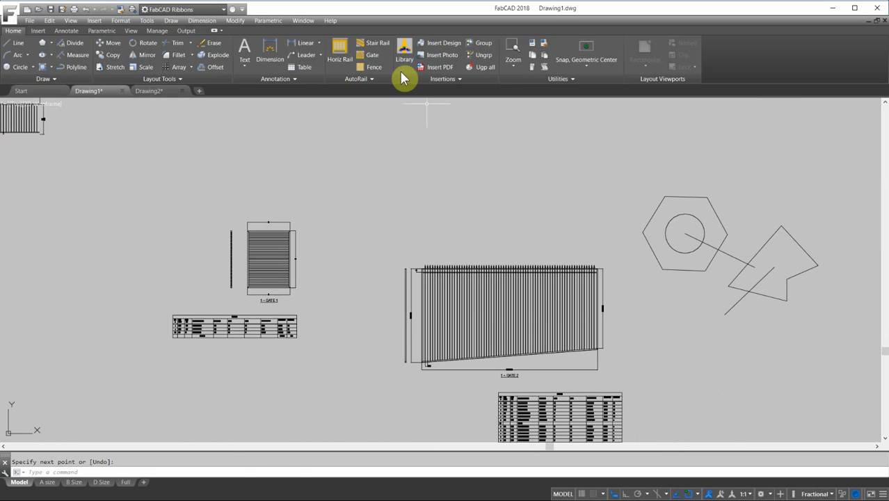
{"action": "left_click", "coordinate": [531, 68]}
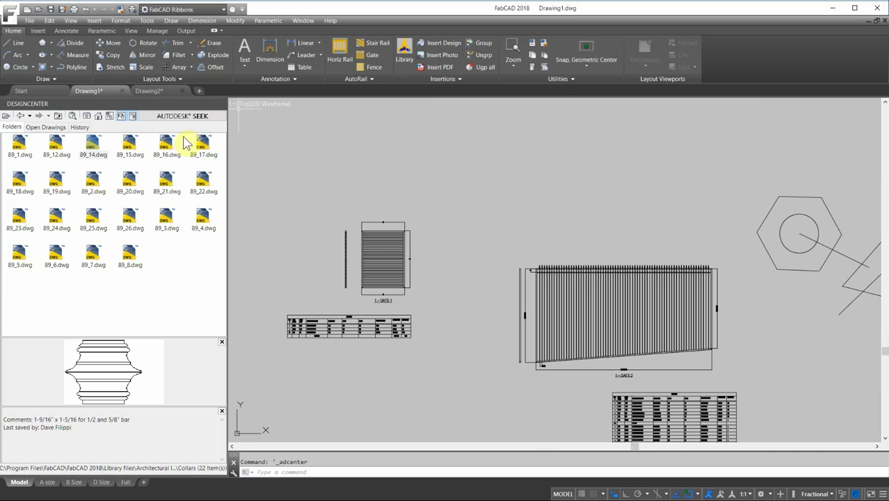
{"action": "right_click", "coordinate": [90, 155]}
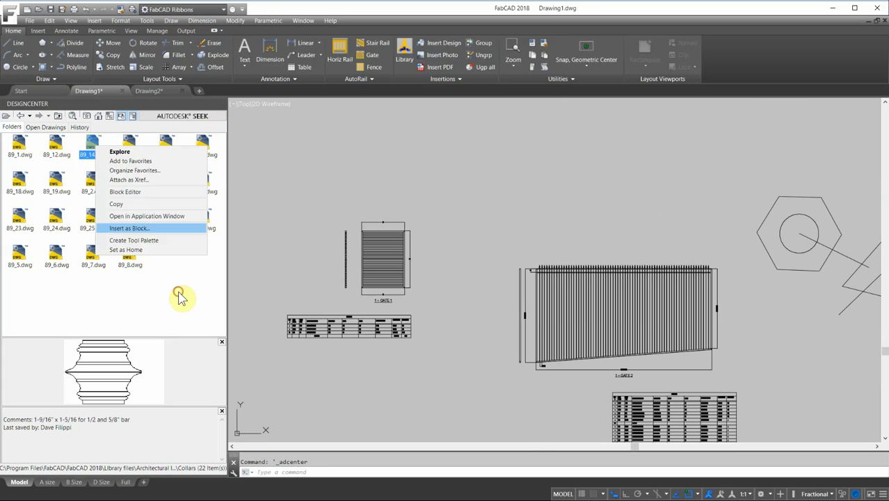
{"action": "left_click", "coordinate": [149, 227]}
{"action": "left_click", "coordinate": [567, 311]}
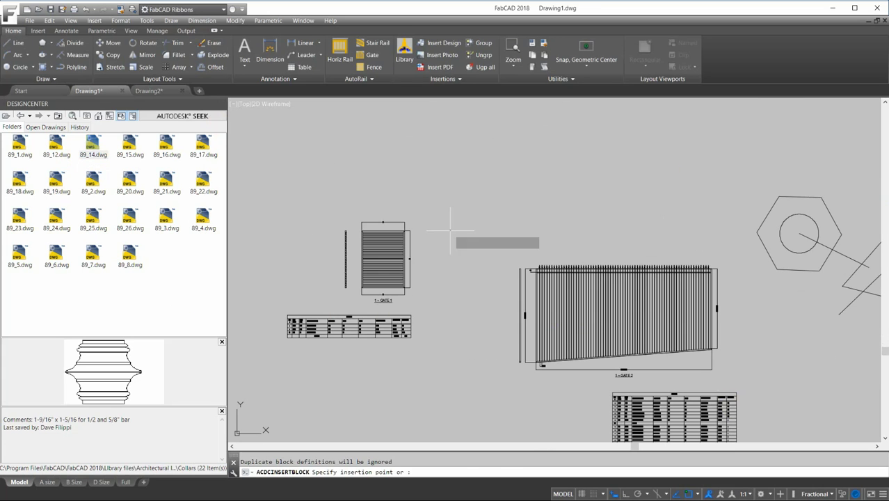
{"action": "left_click", "coordinate": [474, 245]}
{"action": "scroll", "coordinate": [475, 245], "scroll_direction": "up", "scroll_amount": 5}
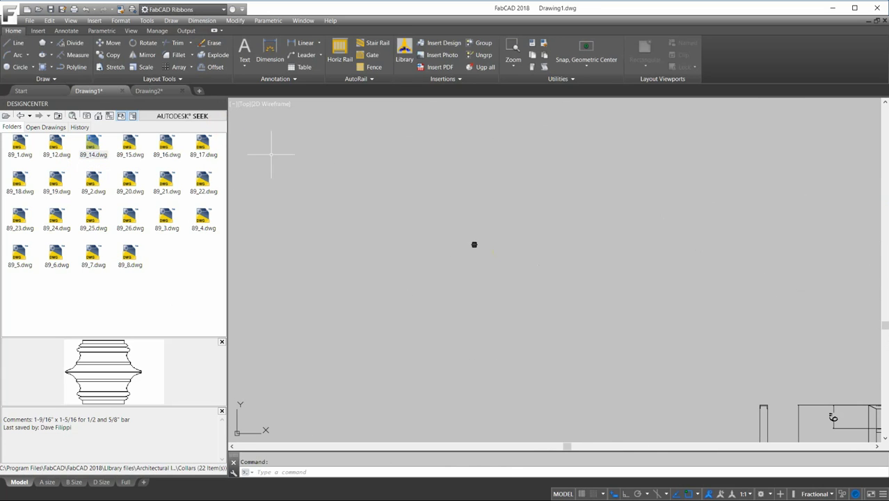
Close the DesignCenter palette and pan to bring the fence and Gate 1 into view.
{"action": "left_click", "coordinate": [220, 105]}
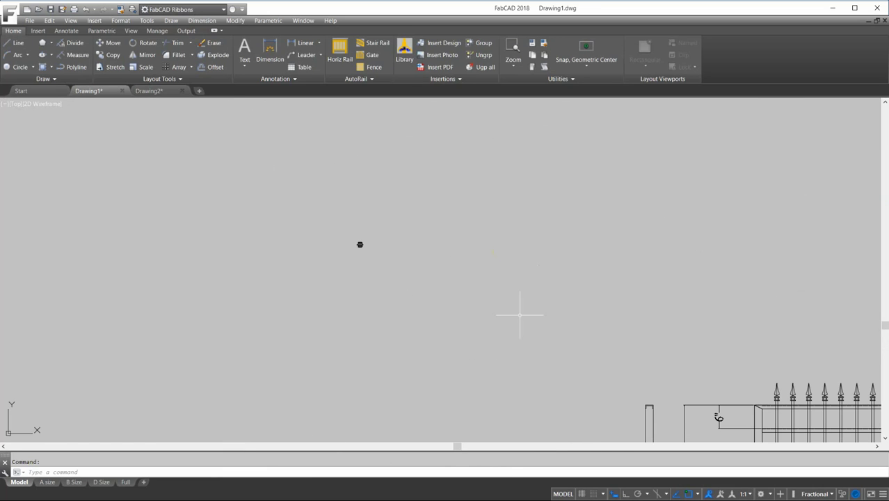
{"action": "mouse_move", "coordinate": [519, 314]}
{"action": "middle_mouse_down"}
{"action": "mouse_move", "coordinate": [522, 300]}
{"action": "mouse_move", "coordinate": [405, 141]}
{"action": "middle_mouse_up"}
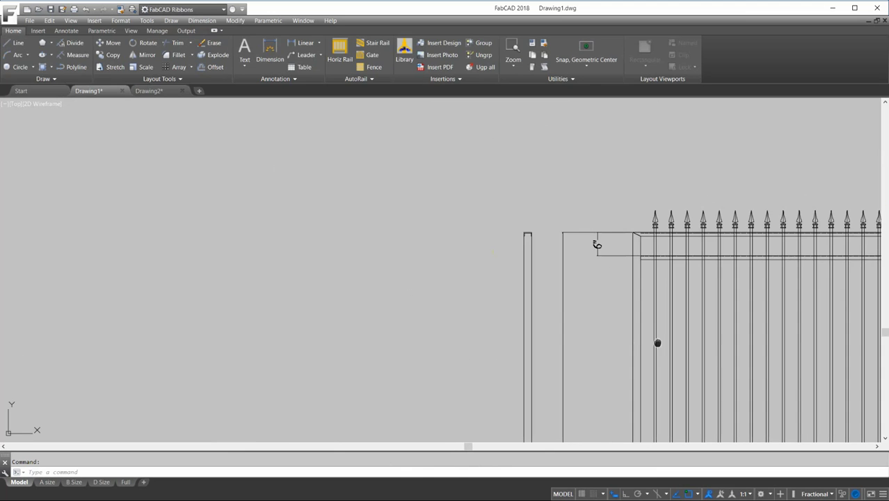
{"action": "middle_click_drag", "start_coordinate": [658, 342], "coordinate": [612, 216]}
{"action": "scroll", "coordinate": [611, 298], "scroll_direction": "up", "scroll_amount": 3}
{"action": "scroll", "coordinate": [612, 338], "scroll_direction": "down", "scroll_amount": 6}
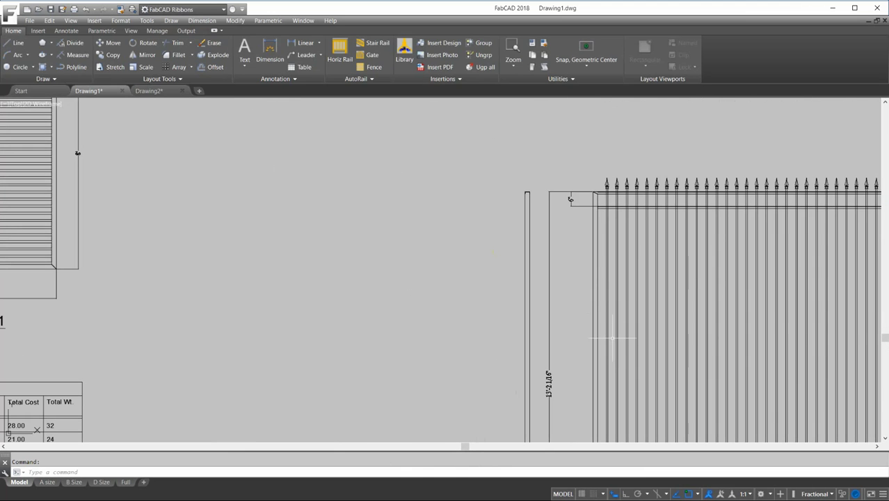
{"action": "scroll", "coordinate": [360, 180], "scroll_direction": "up", "scroll_amount": 2}
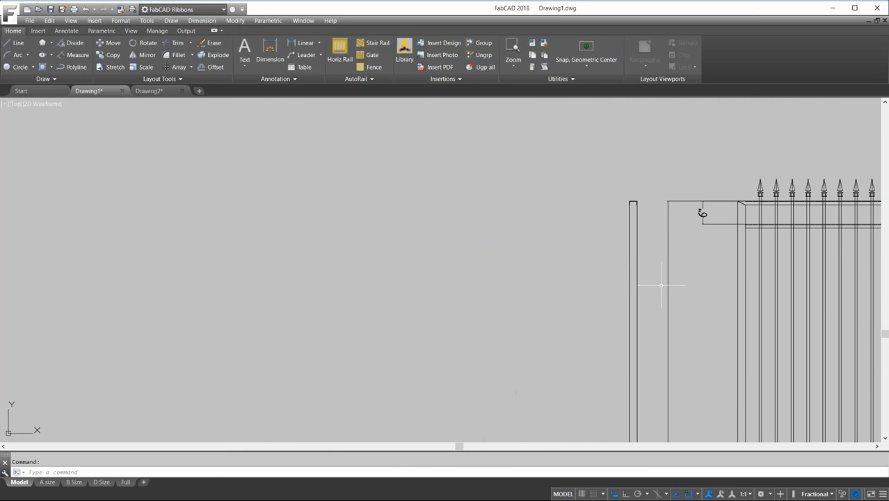
Switch the snap mode to Mid Between 2 Points and pan toward the fence pickets.
{"action": "left_click", "coordinate": [588, 70]}
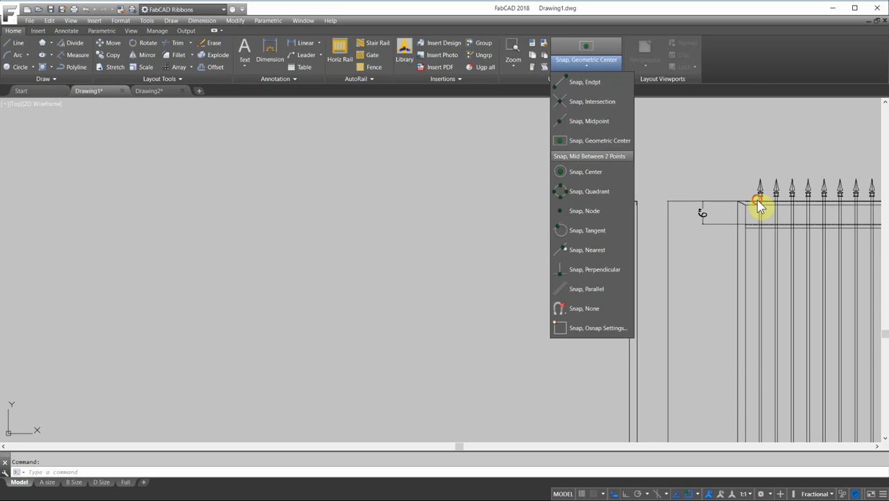
{"action": "left_click", "coordinate": [587, 154]}
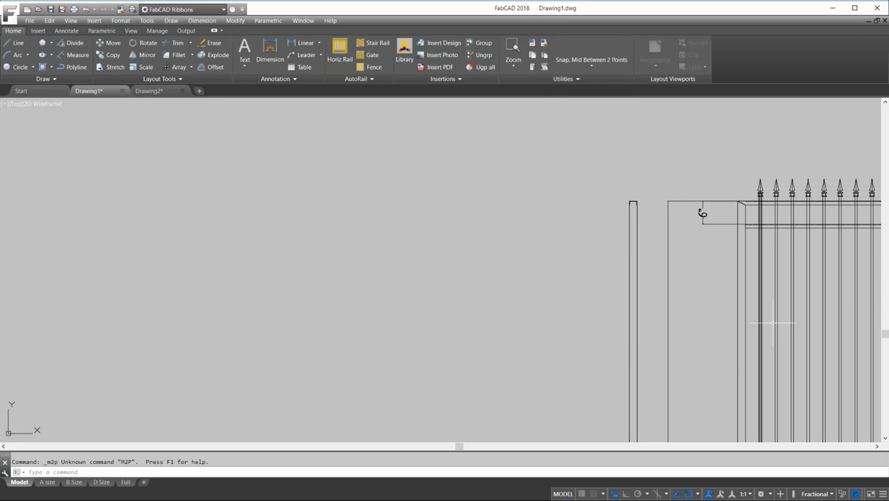
{"action": "scroll", "coordinate": [772, 322], "scroll_direction": "down", "scroll_amount": 2}
{"action": "middle_click_drag", "start_coordinate": [772, 321], "coordinate": [548, 248]}
{"action": "scroll", "coordinate": [463, 257], "scroll_direction": "up", "scroll_amount": 5}
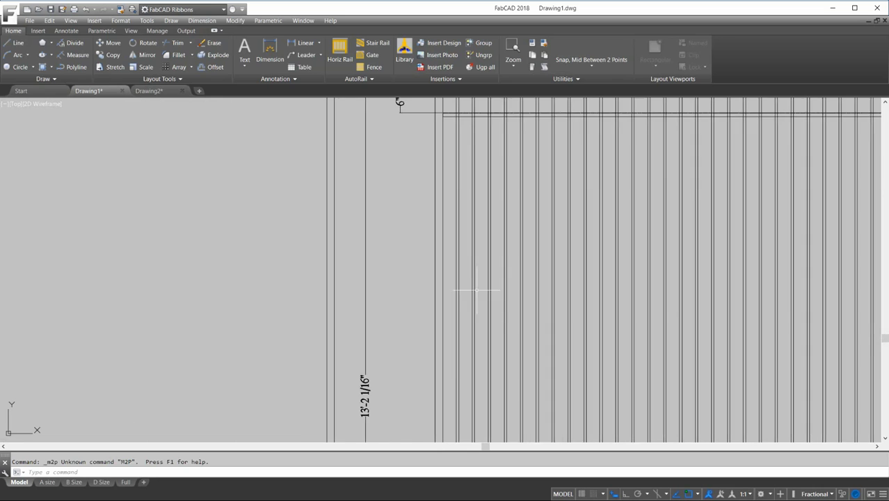
Draw a test line from the midpoint between two picket points up to an upper point.
{"action": "left_click", "coordinate": [17, 43]}
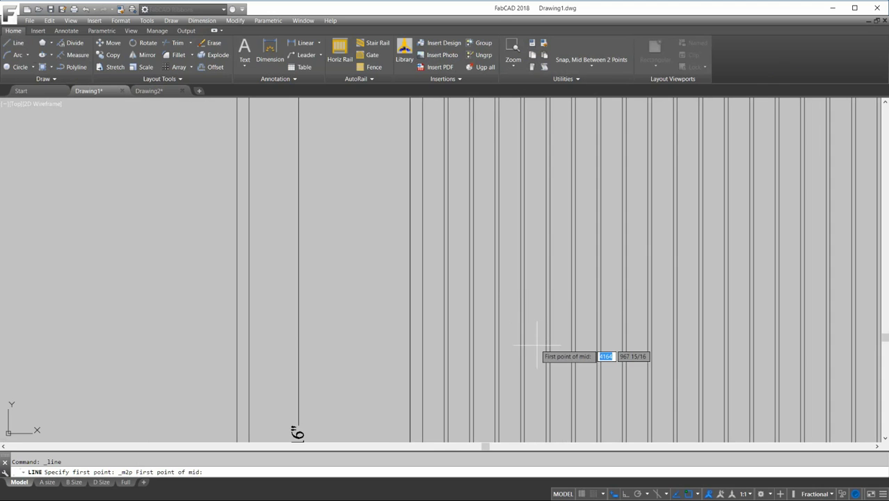
{"action": "scroll", "coordinate": [536, 344], "scroll_direction": "down", "scroll_amount": 4}
{"action": "scroll", "coordinate": [541, 370], "scroll_direction": "up", "scroll_amount": 4}
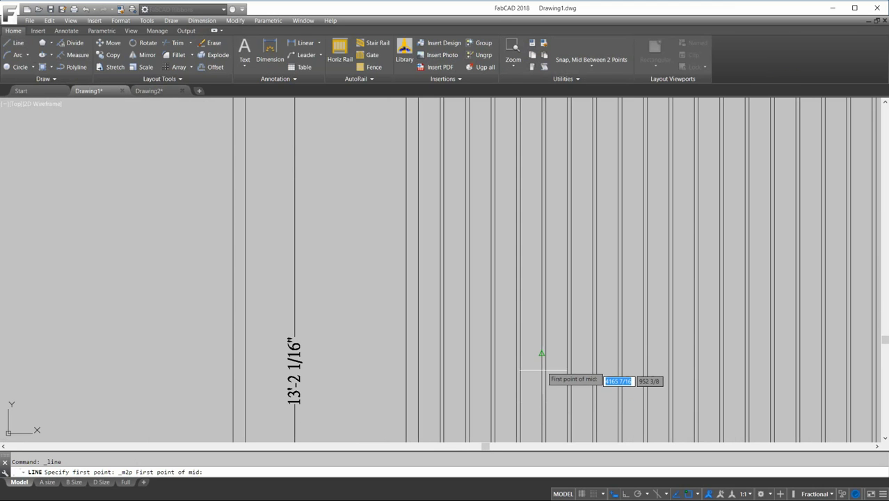
{"action": "left_click", "coordinate": [542, 370]}
{"action": "left_click", "coordinate": [542, 369]}
{"action": "scroll", "coordinate": [543, 361], "scroll_direction": "up", "scroll_amount": 3}
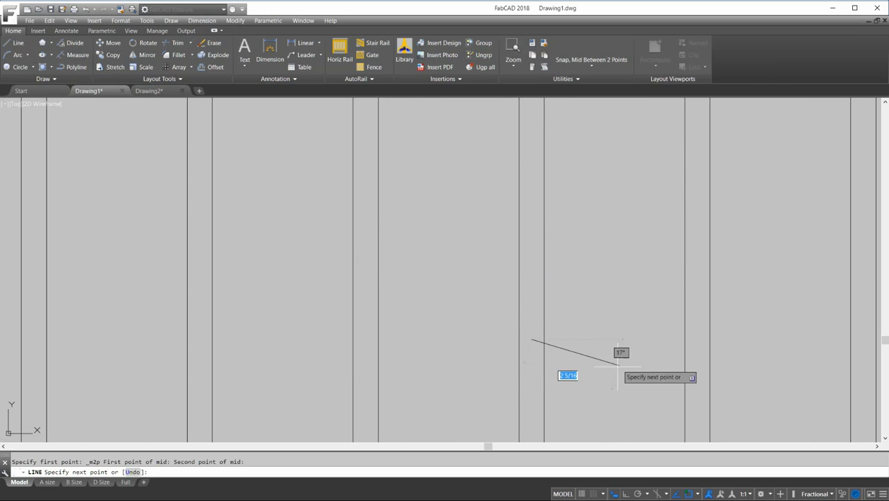
{"action": "left_click", "coordinate": [633, 144]}
{"action": "key", "text": "Return"}
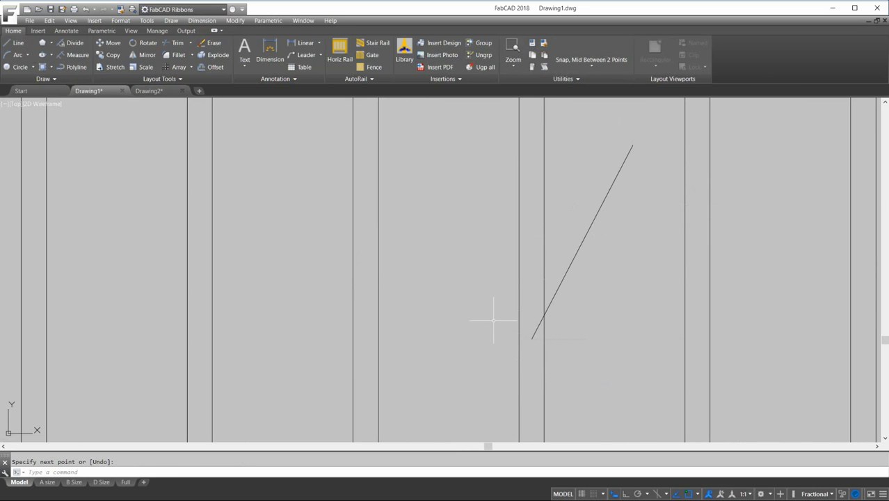
Erase the diagonal test line with a selection window.
{"action": "left_click", "coordinate": [214, 46]}
{"action": "left_click", "coordinate": [600, 259]}
{"action": "left_click", "coordinate": [563, 206]}
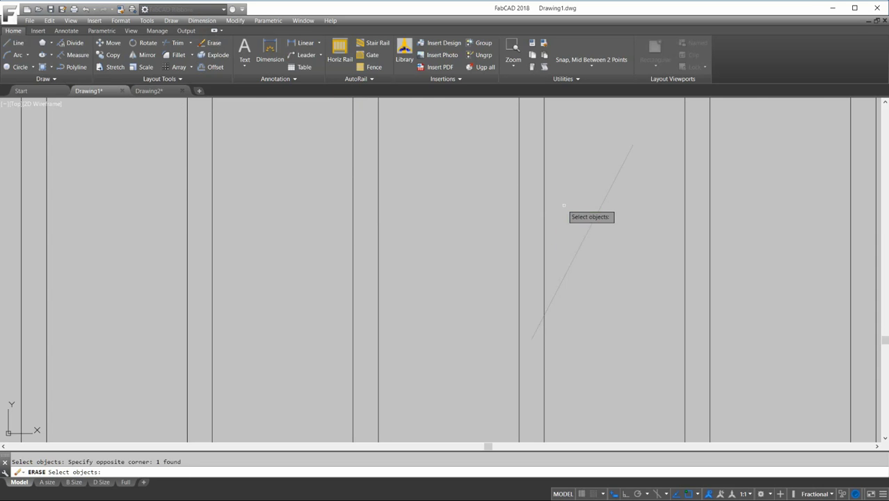
{"action": "key", "text": "Return"}
{"action": "scroll", "coordinate": [377, 193], "scroll_direction": "down", "scroll_amount": 5}
Start Move, window-select the collar block and take its centre as the base point.
{"action": "middle_click_drag", "start_coordinate": [184, 27], "coordinate": [263, 144]}
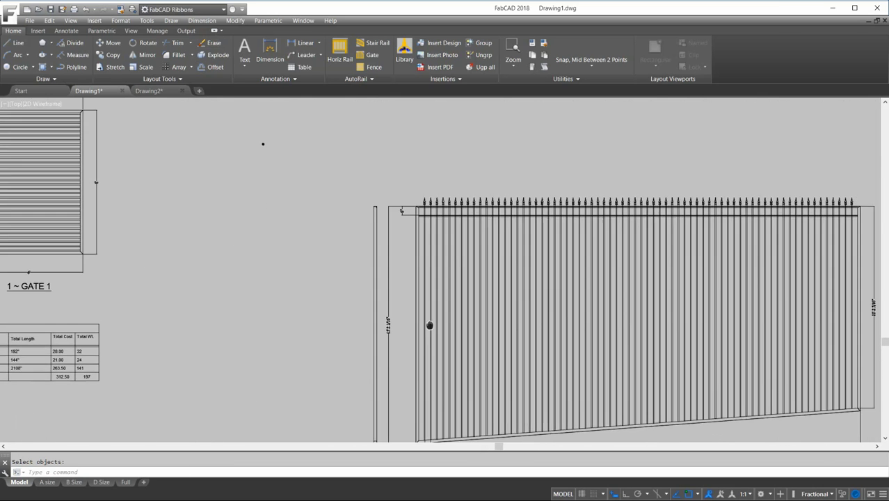
{"action": "scroll", "coordinate": [429, 325], "scroll_direction": "up", "scroll_amount": 1}
{"action": "scroll", "coordinate": [382, 288], "scroll_direction": "down", "scroll_amount": 2}
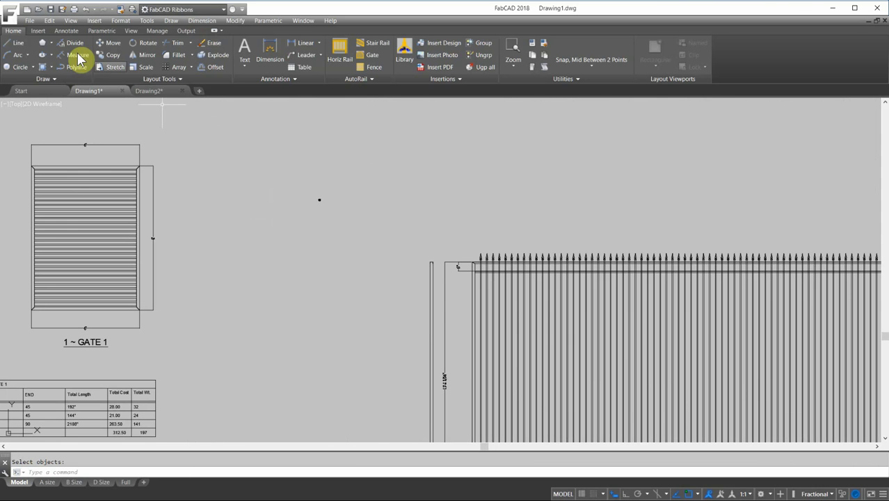
{"action": "left_click", "coordinate": [113, 46]}
{"action": "left_click_drag", "start_coordinate": [396, 229], "coordinate": [295, 181]}
{"action": "key", "text": "Return"}
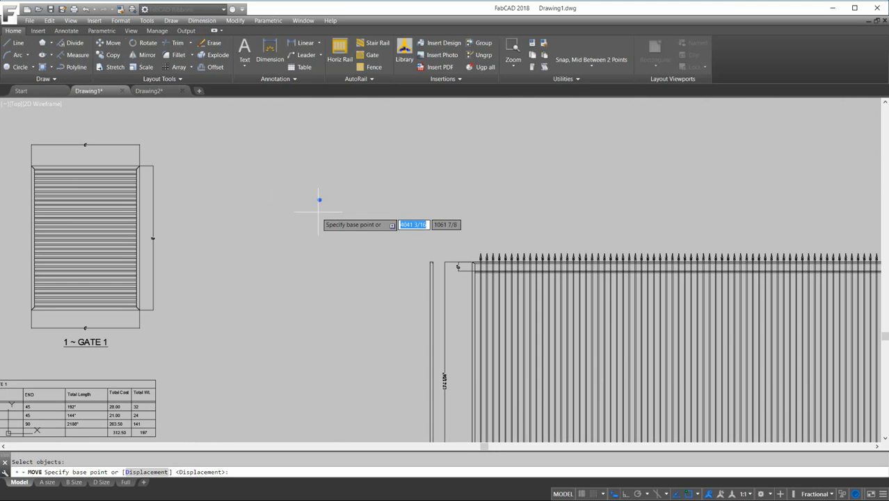
{"action": "scroll", "coordinate": [320, 199], "scroll_direction": "up", "scroll_amount": 5}
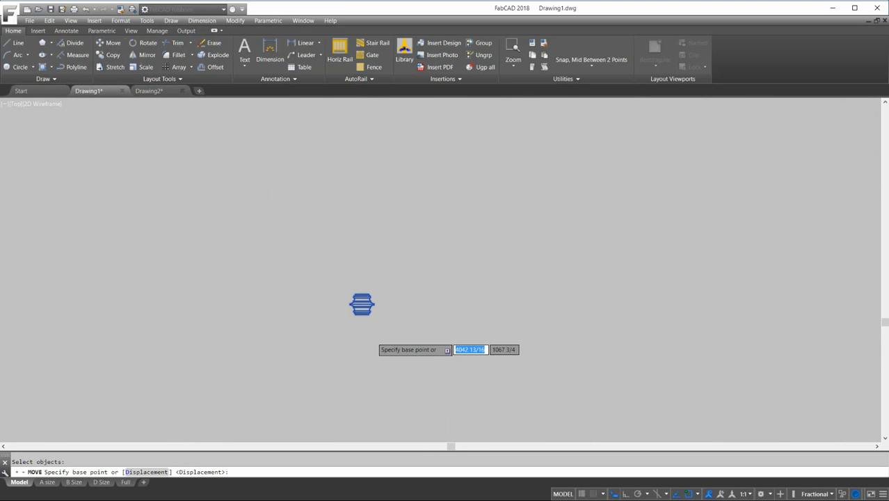
{"action": "scroll", "coordinate": [367, 342], "scroll_direction": "up", "scroll_amount": 6}
{"action": "left_click", "coordinate": [334, 264]}
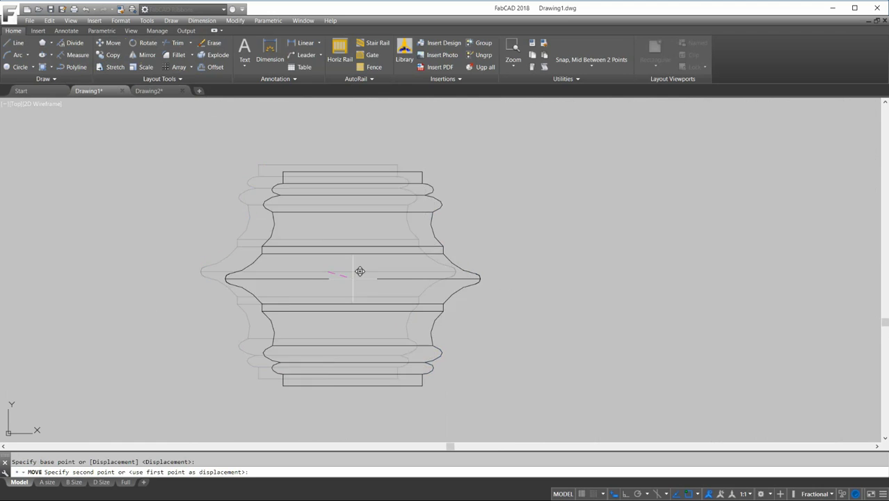
{"action": "scroll", "coordinate": [570, 337], "scroll_direction": "down", "scroll_amount": 10}
Drop the collar midway between the picket's two edges with Mid Between 2 Points snap.
{"action": "middle_click_drag", "start_coordinate": [639, 371], "coordinate": [385, 256]}
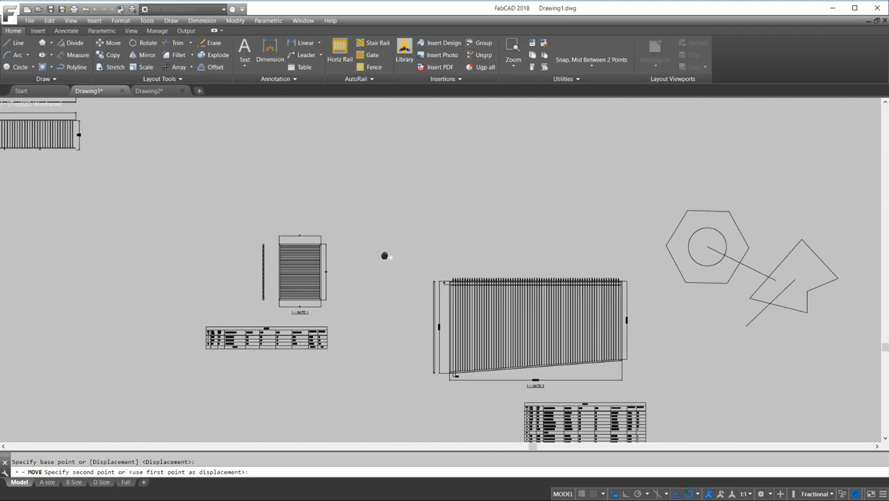
{"action": "scroll", "coordinate": [417, 331], "scroll_direction": "up", "scroll_amount": 8}
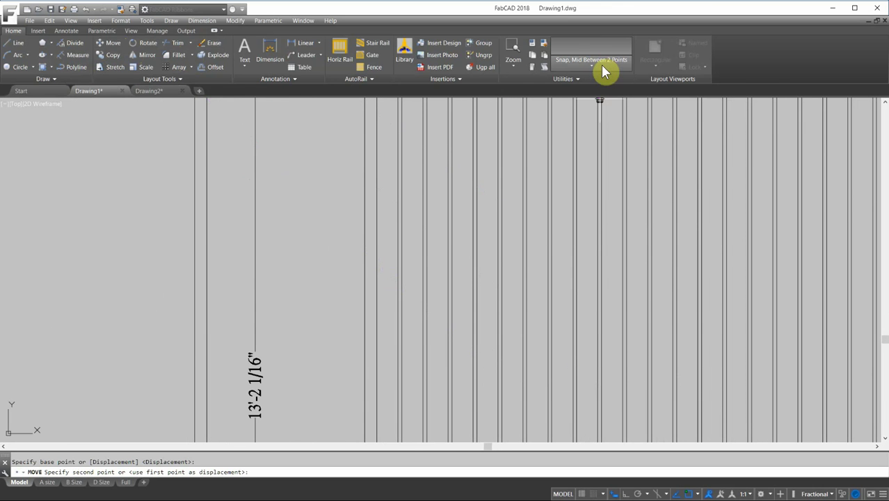
{"action": "left_click", "coordinate": [601, 66]}
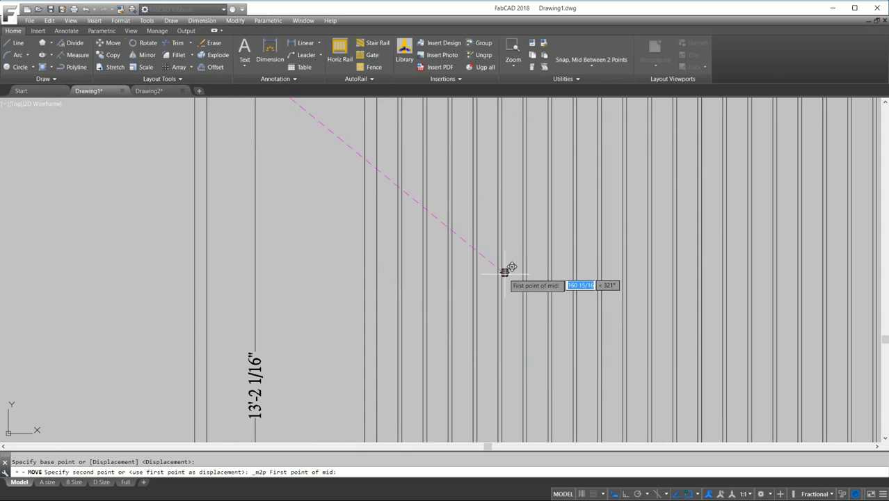
{"action": "left_click", "coordinate": [498, 376]}
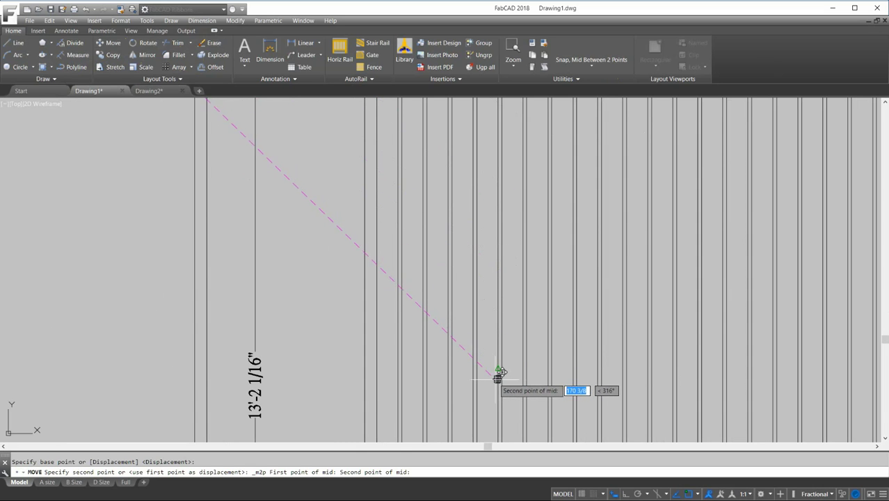
{"action": "left_click", "coordinate": [499, 374]}
{"action": "key", "text": "Return"}
{"action": "scroll", "coordinate": [500, 365], "scroll_direction": "up", "scroll_amount": 3}
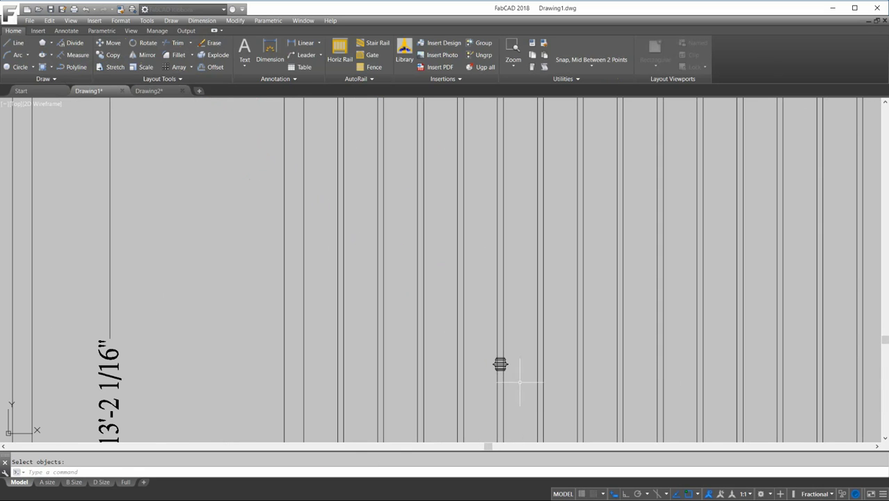
{"action": "scroll", "coordinate": [515, 372], "scroll_direction": "up", "scroll_amount": 5}
{"action": "scroll", "coordinate": [514, 369], "scroll_direction": "up", "scroll_amount": 5}
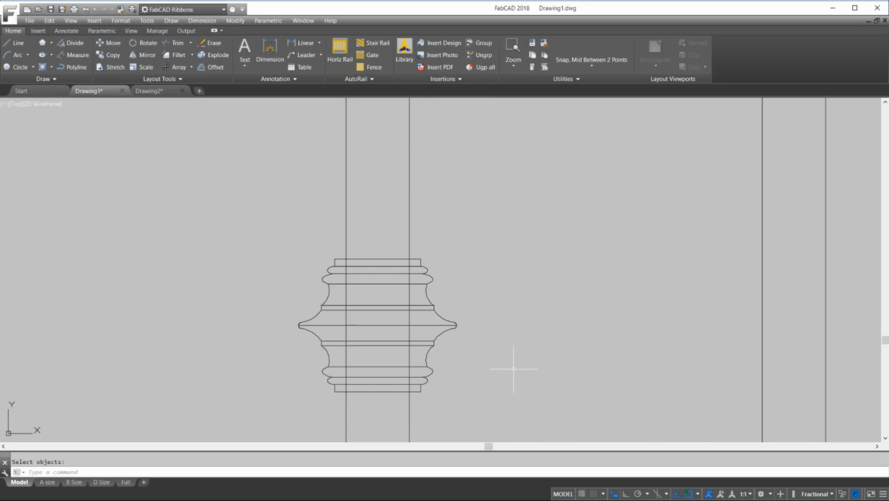
{"action": "scroll", "coordinate": [513, 369], "scroll_direction": "down", "scroll_amount": 10}
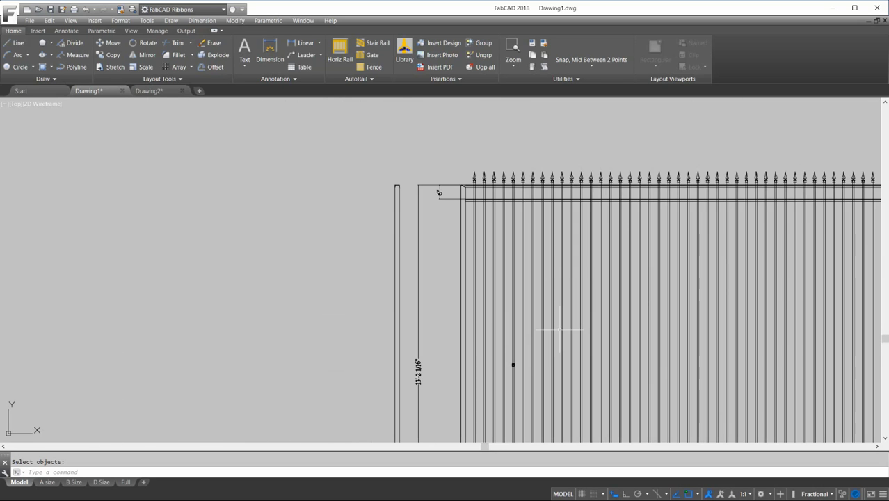
{"action": "scroll", "coordinate": [512, 364], "scroll_direction": "down", "scroll_amount": 2}
{"action": "middle_click_drag", "start_coordinate": [540, 280], "coordinate": [335, 240]}
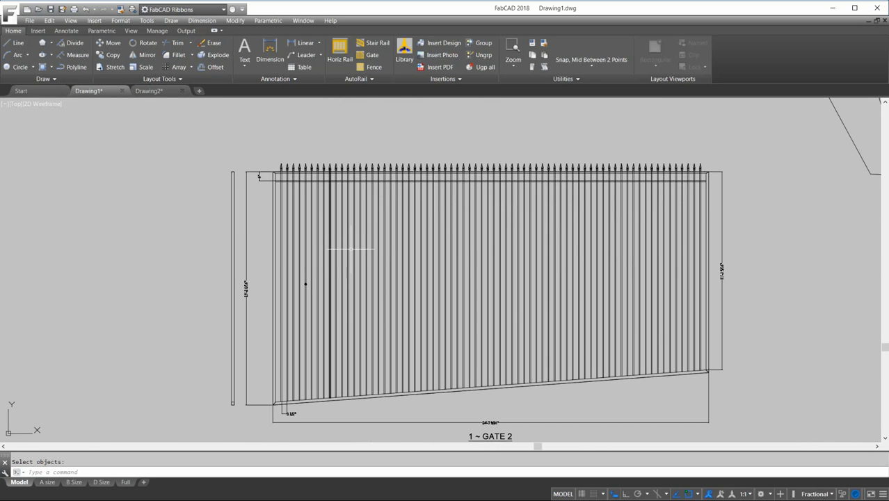